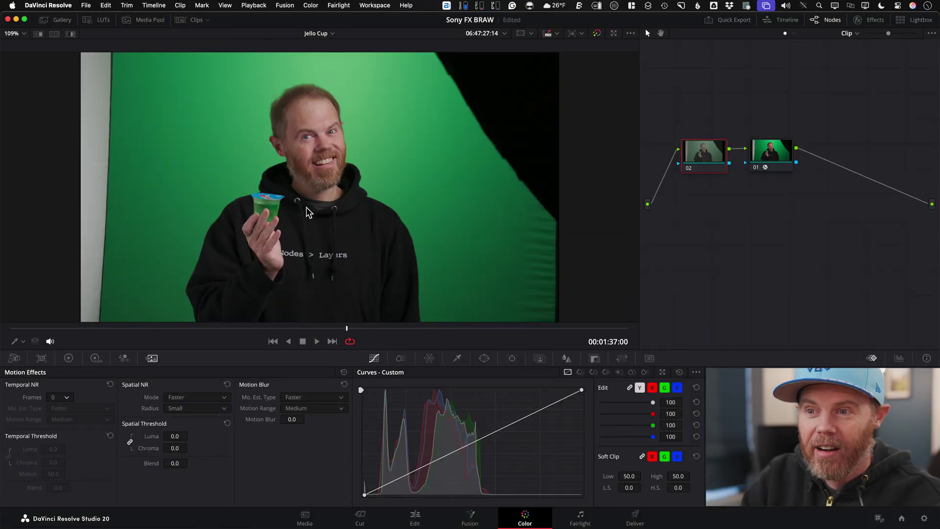
Switch the viewer to an A/B difference comparison of the Jello Cup clip, showing flat grey.
left_click(70, 33)
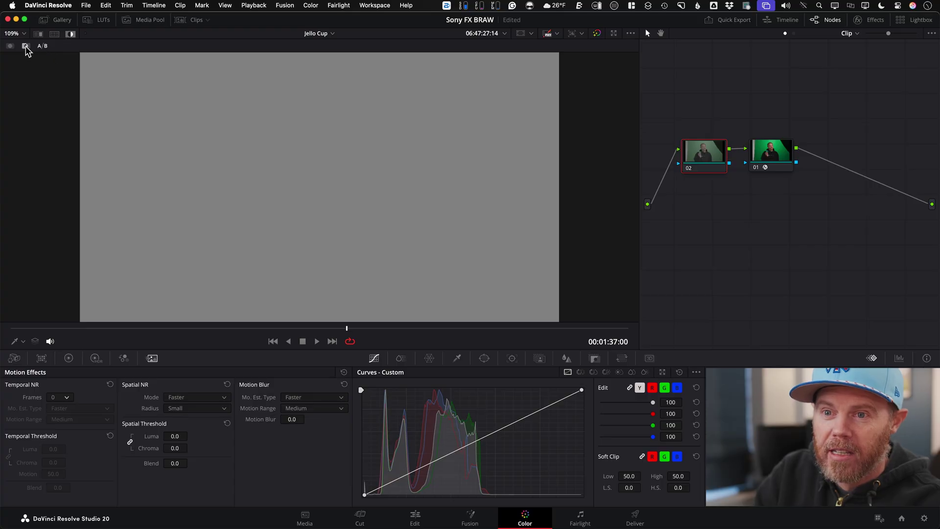
left_click(10, 47)
left_click(42, 46)
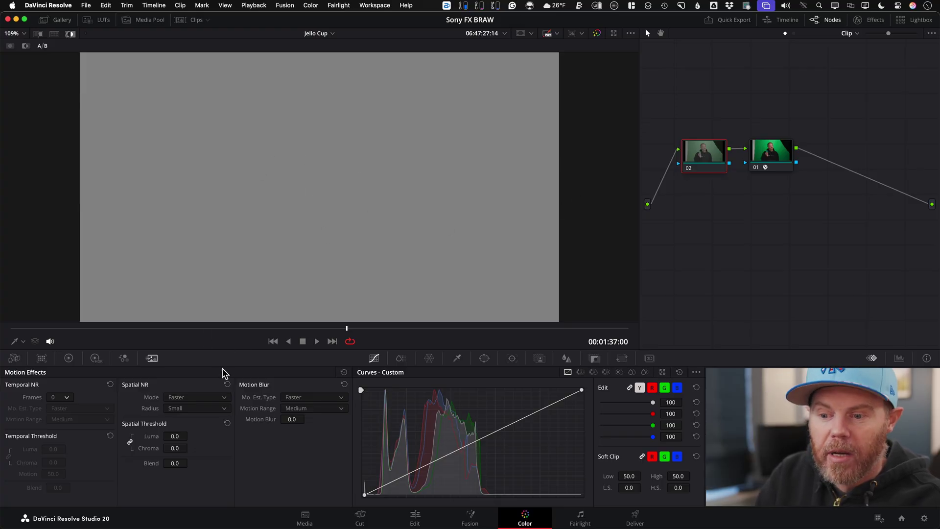
Raise the linked Spatial Luma/Chroma thresholds to 26.8, check a neighbouring frame, then reset them.
left_click(14, 359)
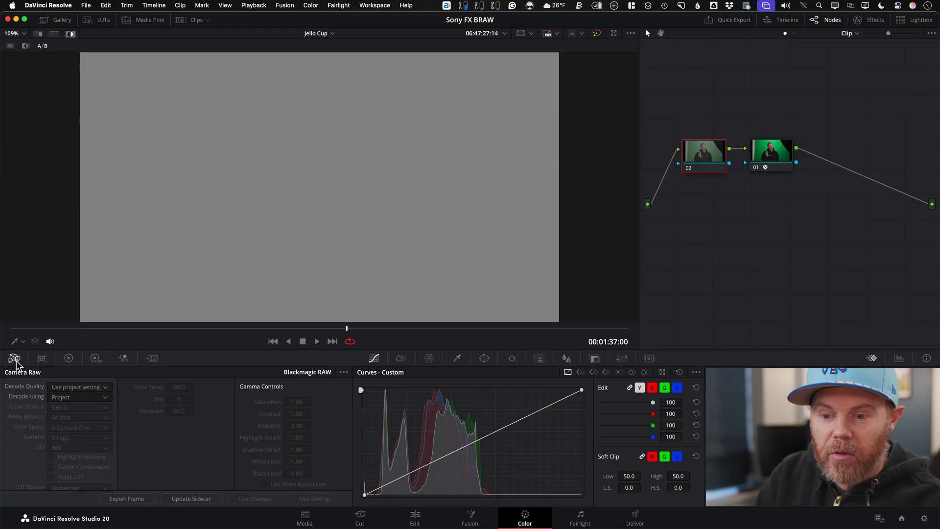
left_click(153, 359)
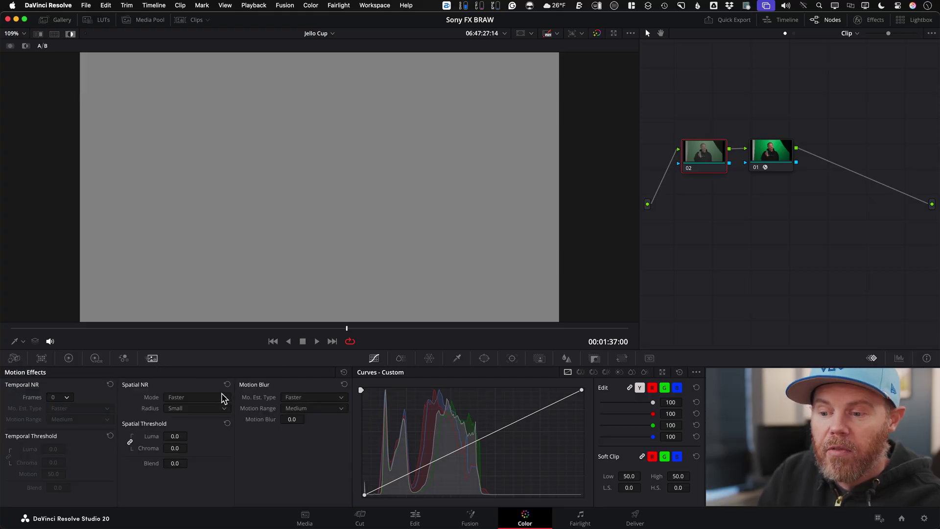
left_click_drag(171, 433, 445, 239)
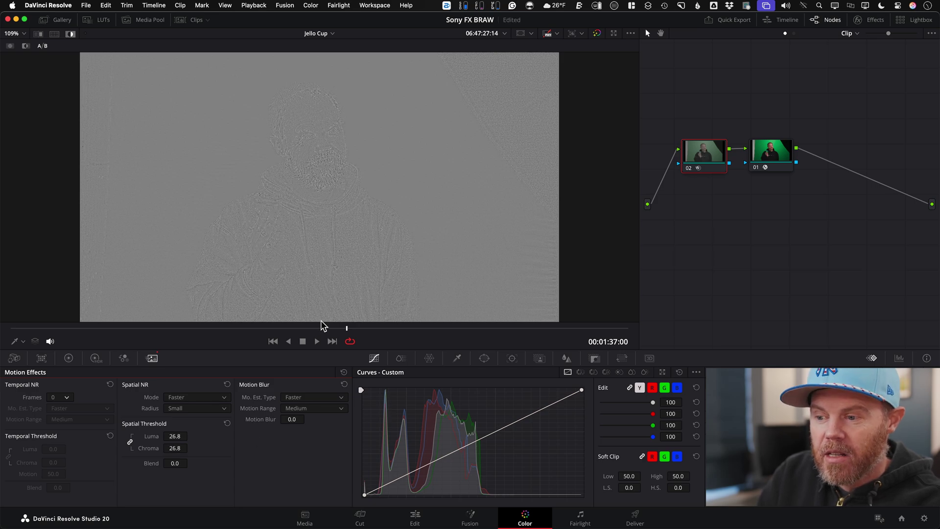
left_click_drag(323, 327, 349, 339)
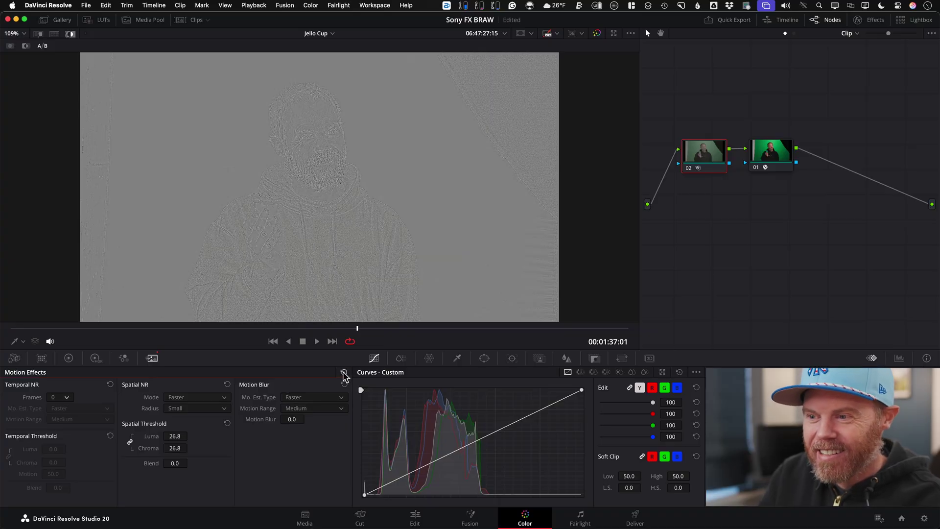
left_click(343, 373)
Switch to the Fusion page, zoom the viewer out and play back the clip.
left_click(470, 515)
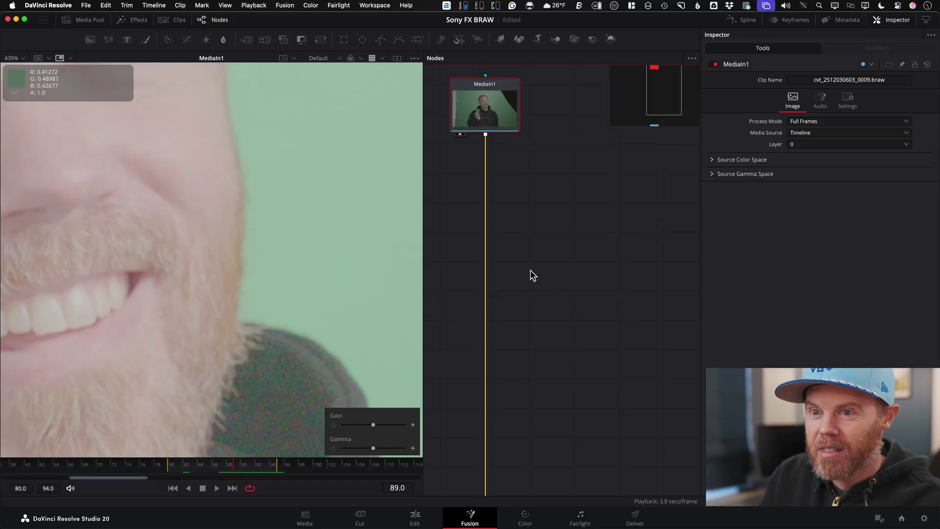
scroll(544, 215, "up", 3)
scroll(317, 292, "down", 10)
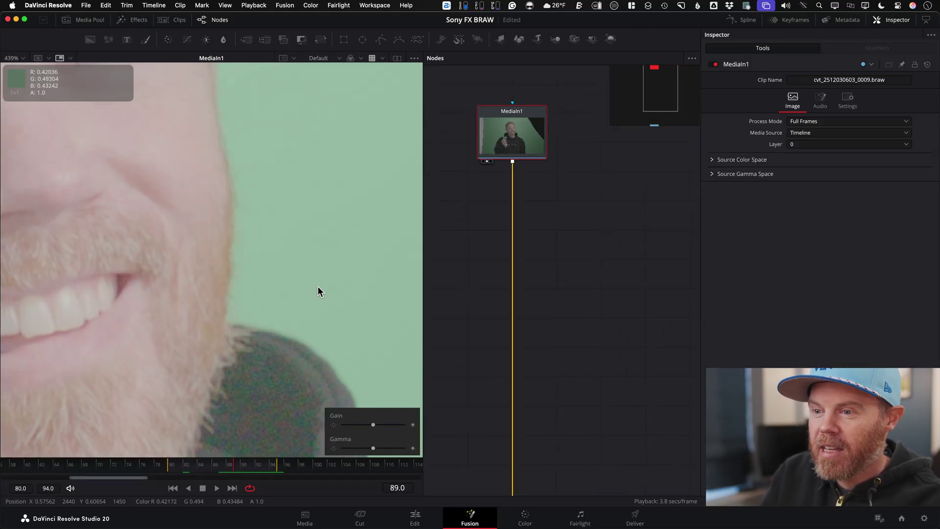
scroll(260, 266, "down", 3)
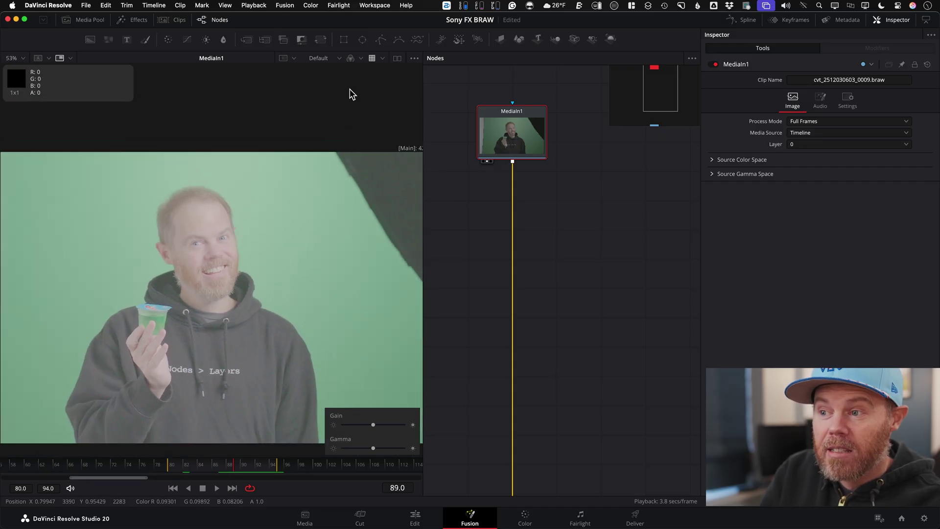
key("space")
scroll(316, 201, "down", 2)
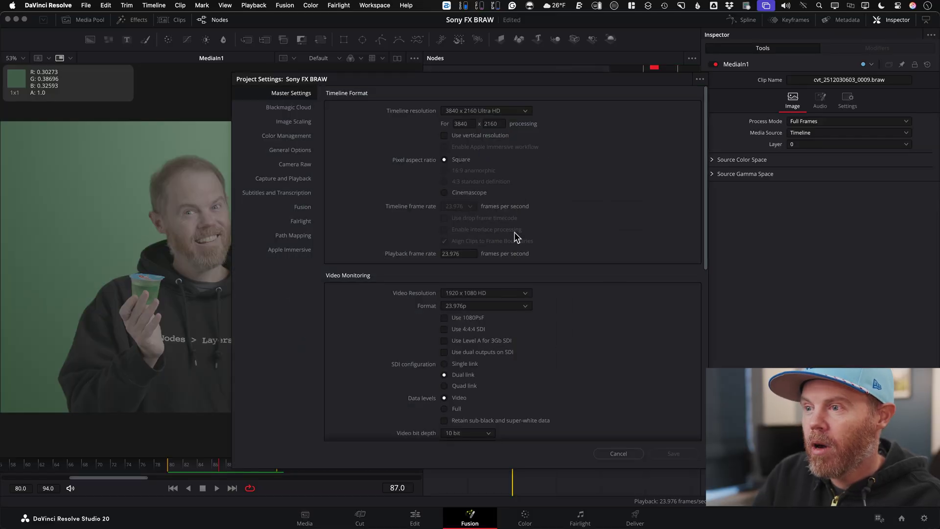
Review the Color Management project settings, then cancel without changes.
left_click(289, 137)
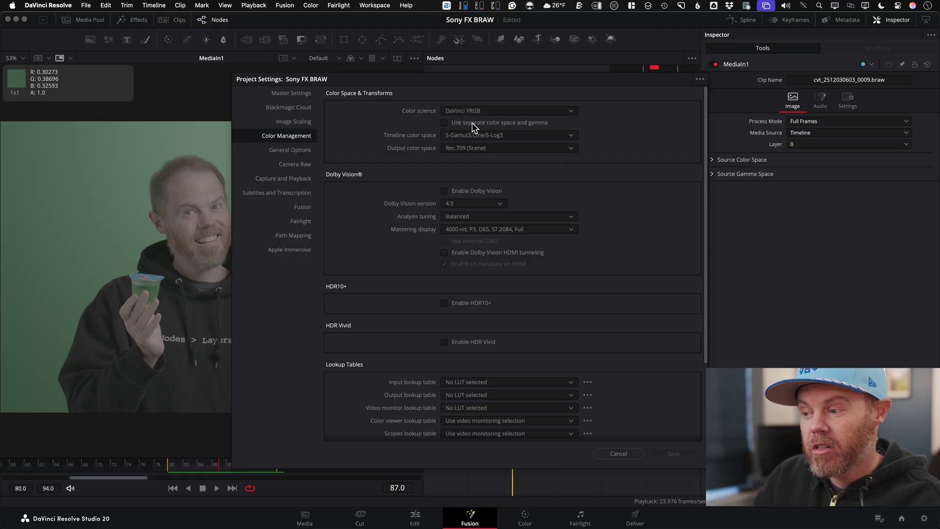
left_click(629, 456)
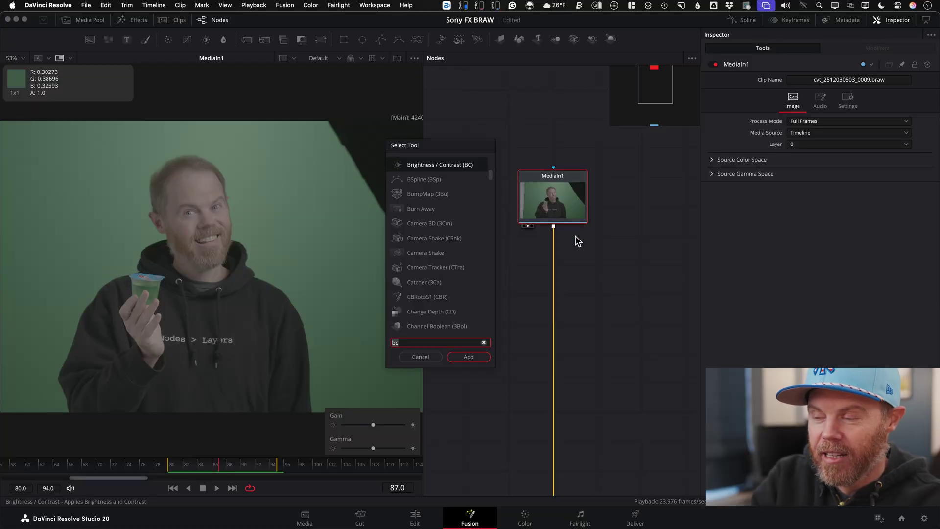
Add CineonLog1 (S-Log3 log to linear) after MediaIn1 via the 'cin' search and view it.
type("cin")
key("Return")
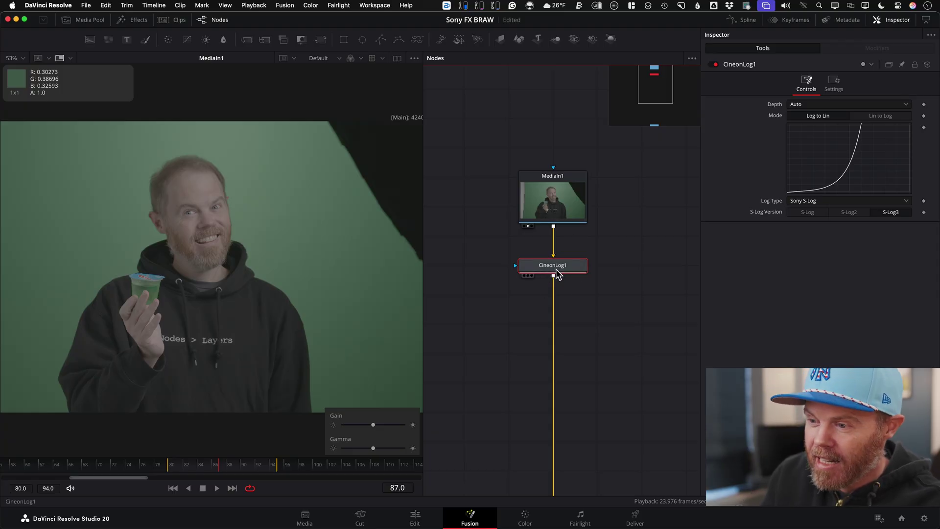
left_click_drag(540, 272, 172, 210)
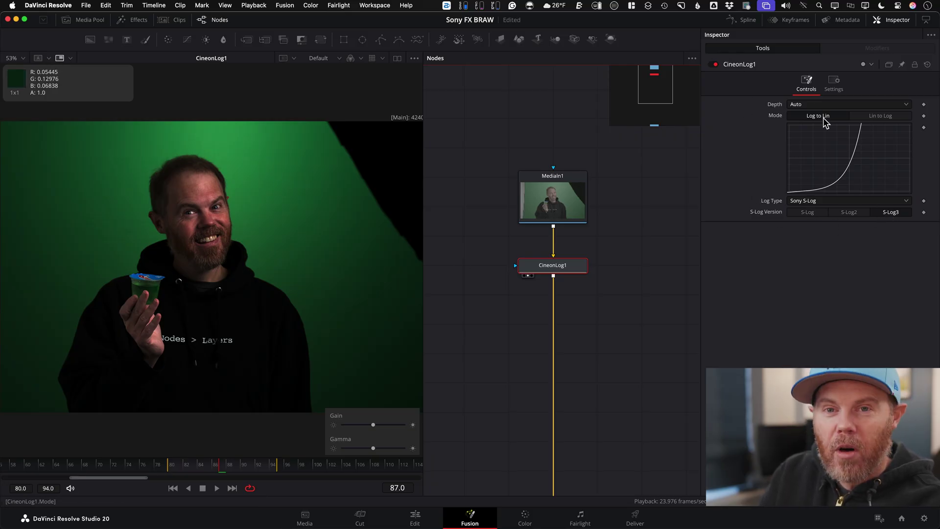
Try CineonLog1's Clipping Mode at None, then return it to Domain.
left_click(834, 88)
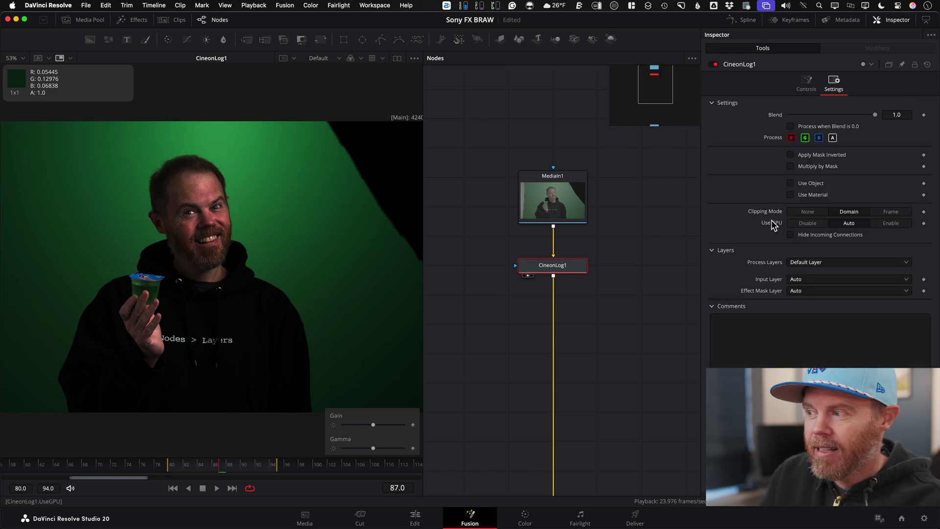
left_click(807, 213)
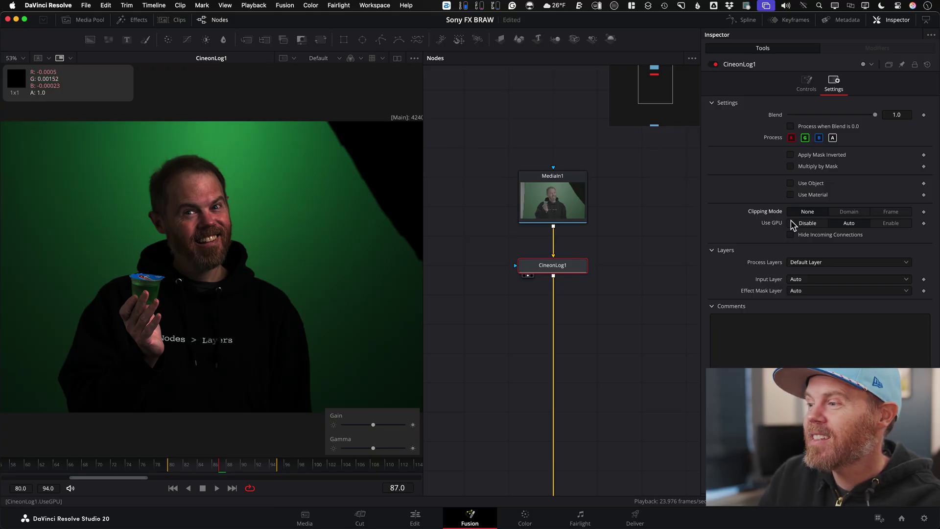
left_click(851, 214)
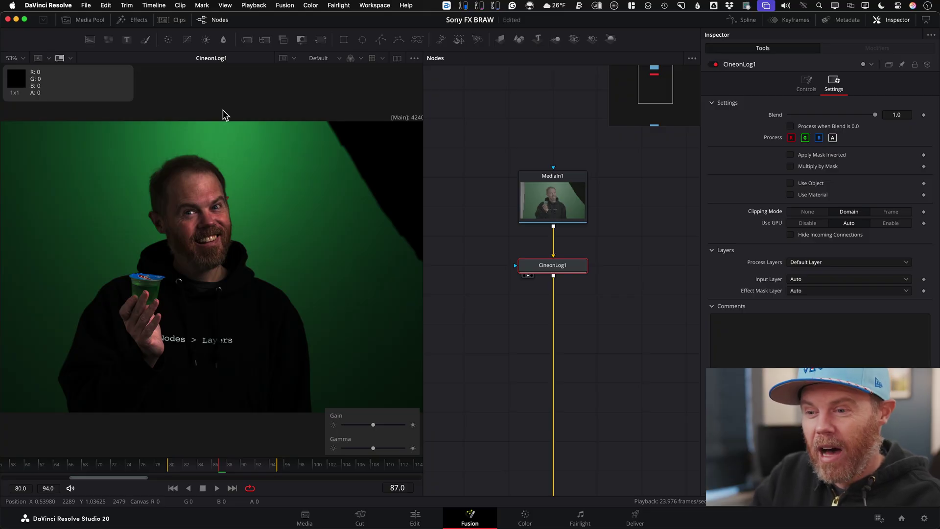
Enable the viewer LUT to brighten the preview and move CineonLog1 further down.
left_click(372, 57)
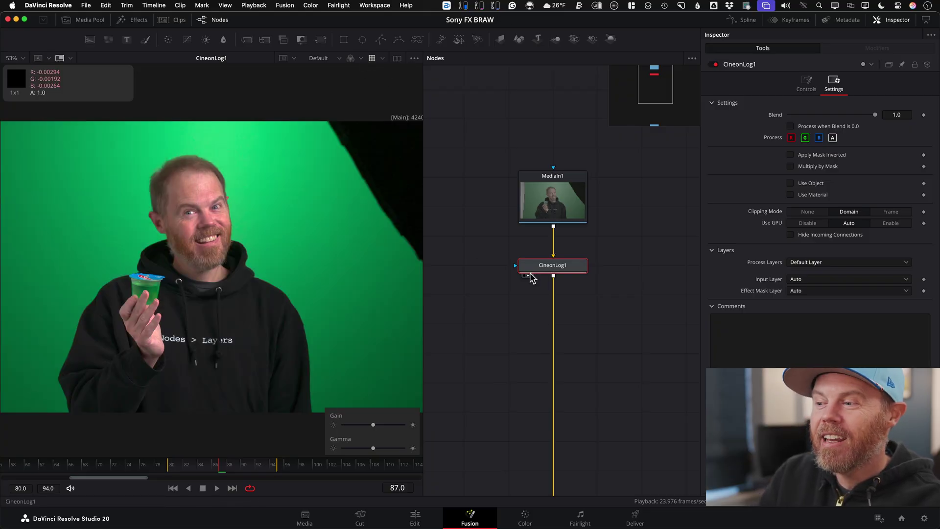
left_click(547, 272)
left_click_drag(552, 272, 555, 331)
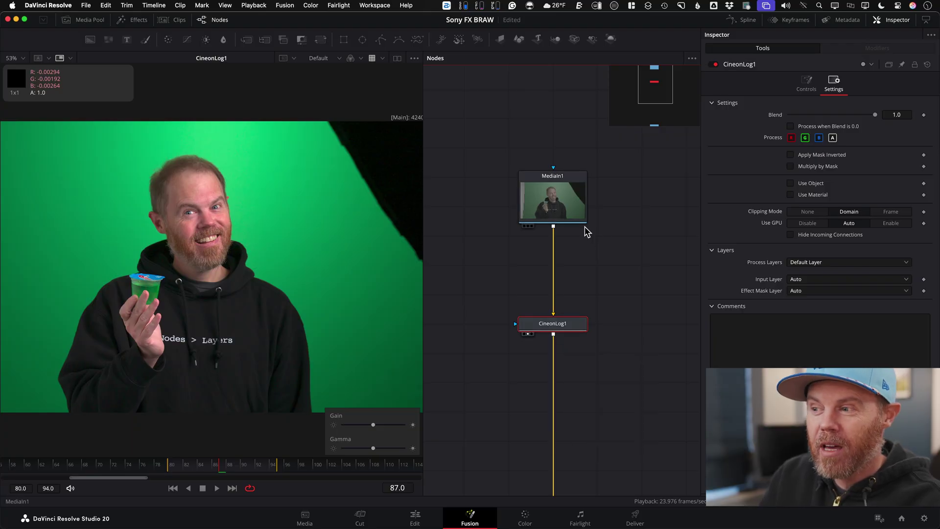
Insert NoiseReduction1 between MediaIn1 and CineonLog1 via a 'nois' search and view its output.
left_click_drag(568, 207, 566, 178)
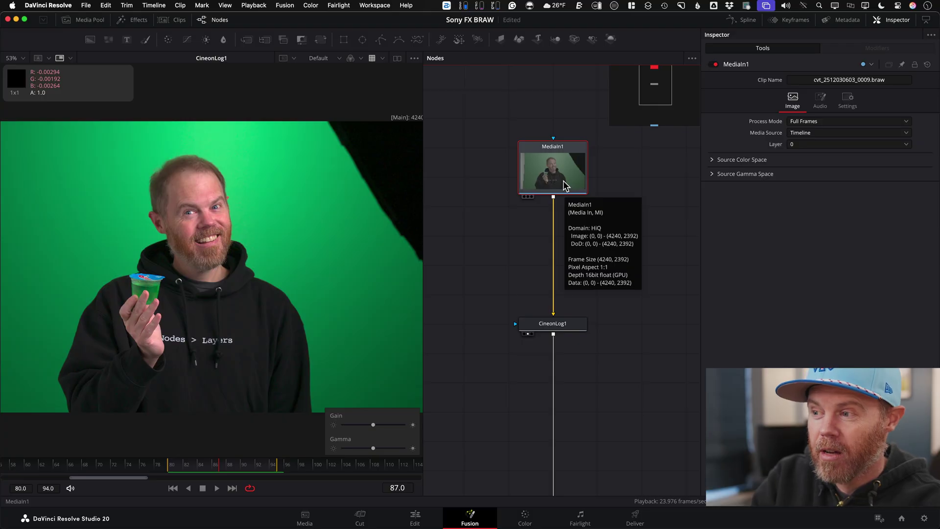
key("shift+space")
type("cin")
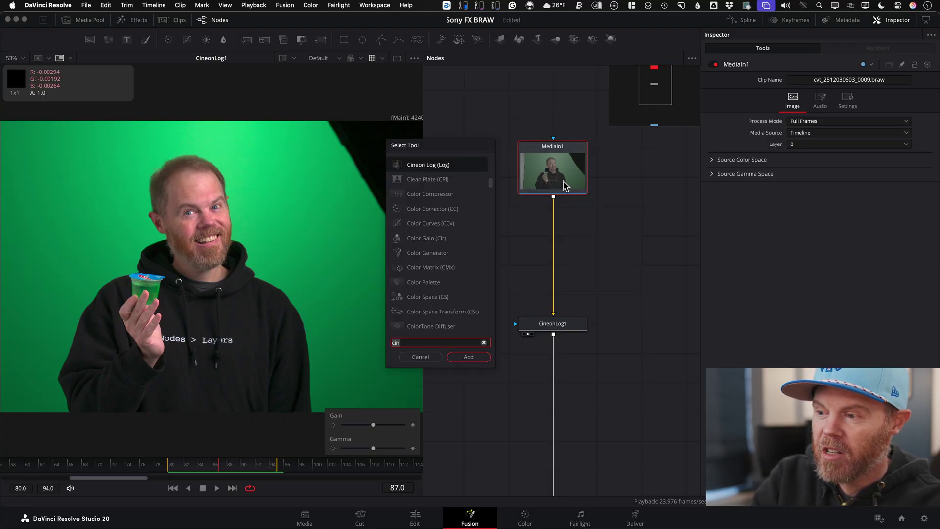
key("BackSpace")
key("BackSpace")
key("BackSpace")
type("nois")
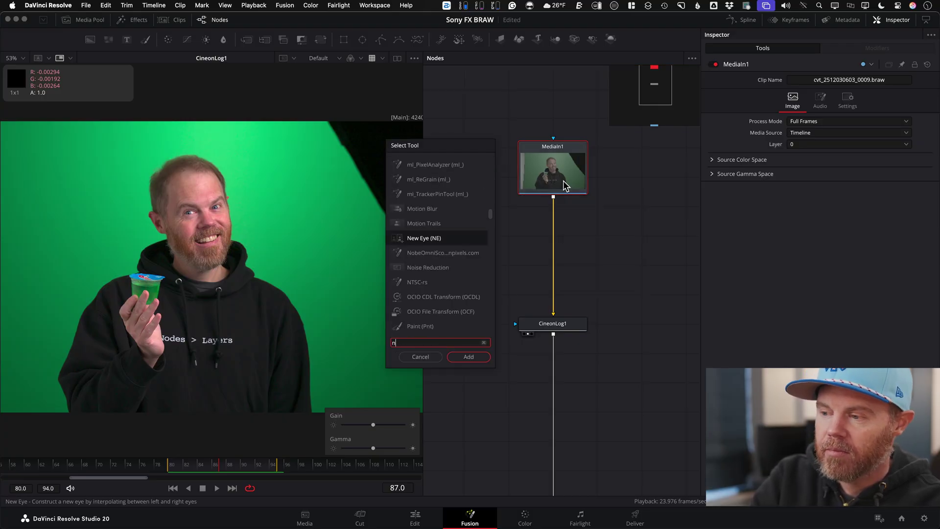
key("Down")
key("Return")
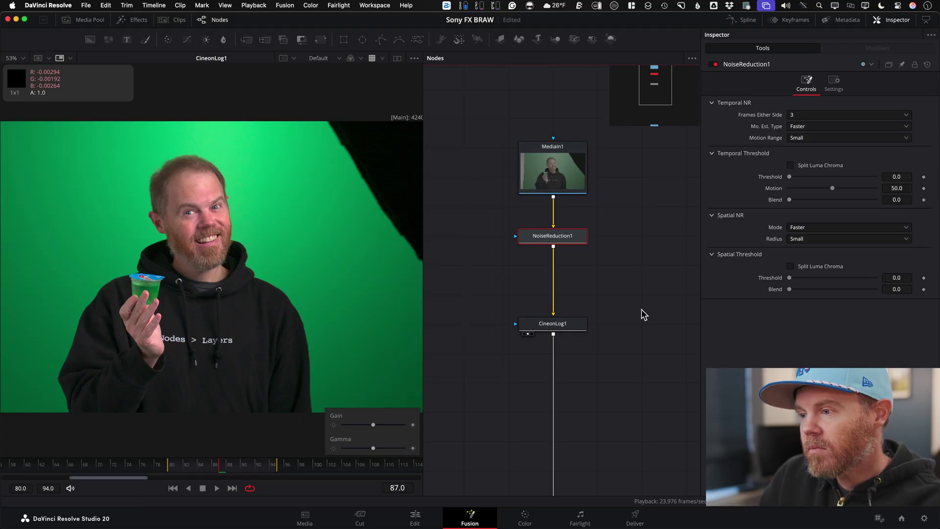
left_click_drag(552, 236, 290, 296)
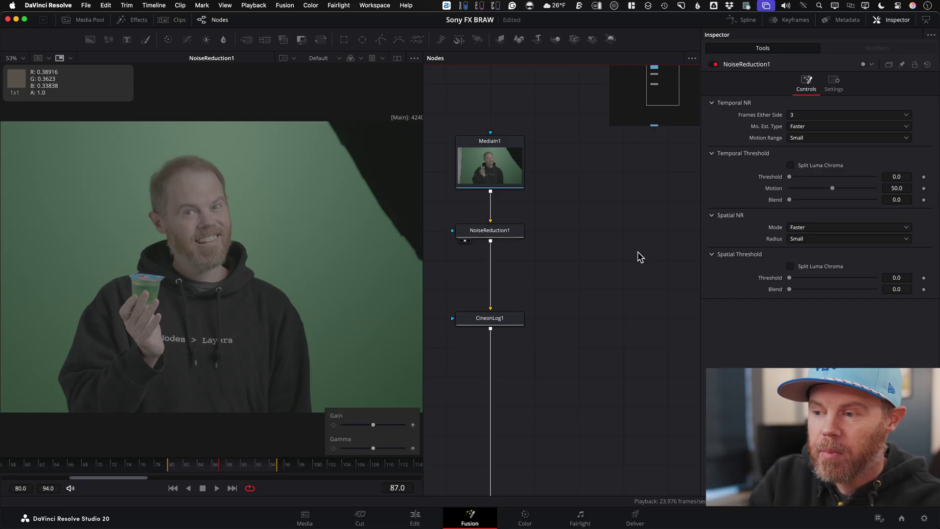
Add a Channel Booleans node to the comp via a 'chan' search.
key("shift+space")
type("N")
key("BackSpace")
type("chan")
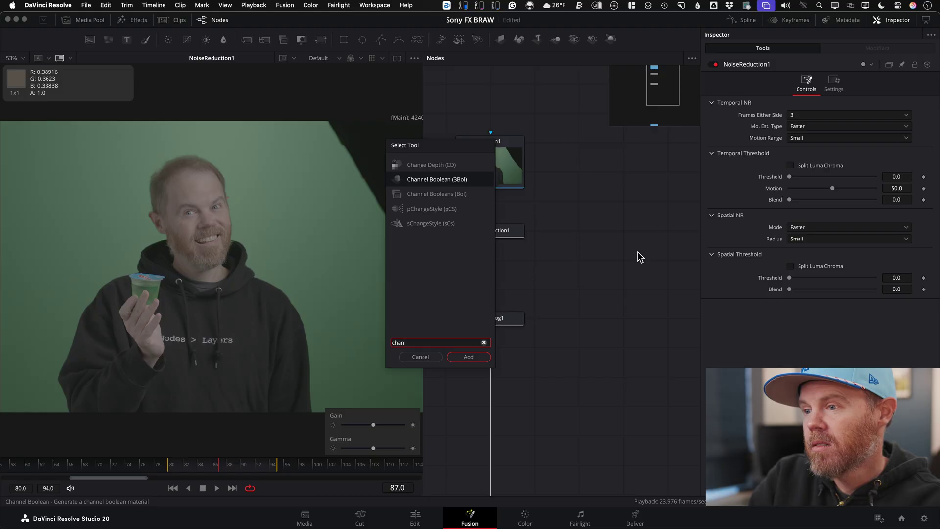
key("Down")
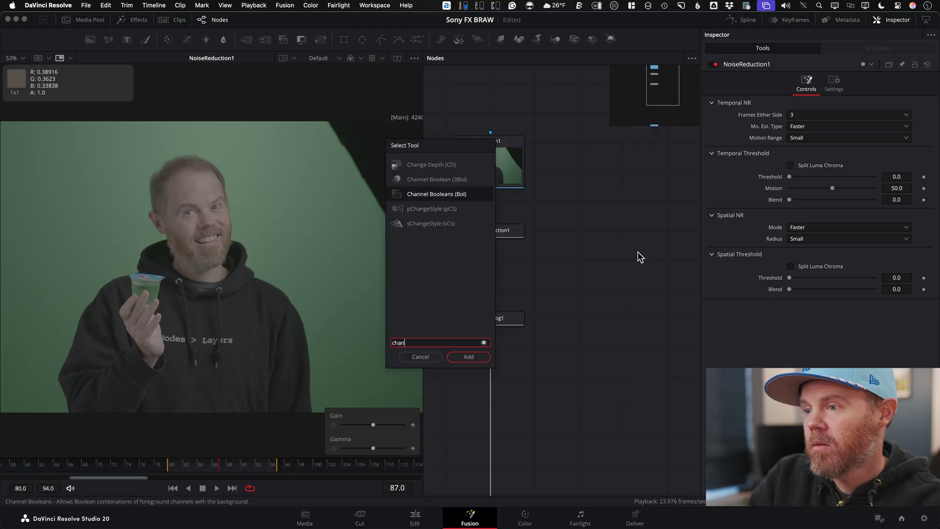
key("Return")
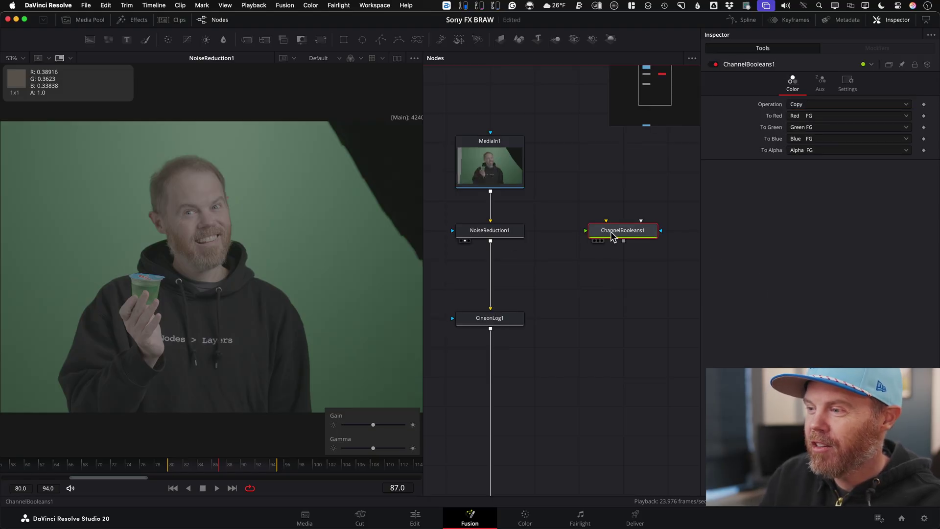
Set ChannelBooleans1's Operation to Divide and To Alpha to Do Nothing.
left_click(829, 106)
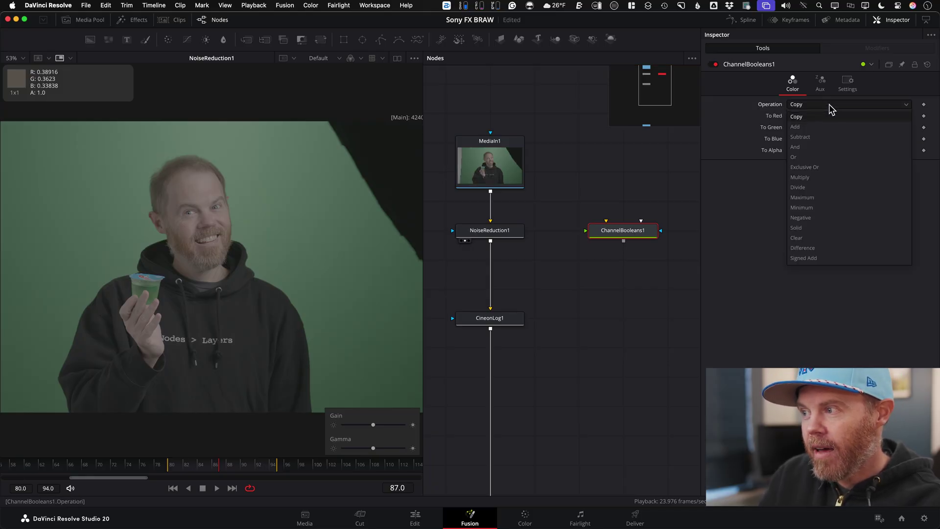
left_click(816, 187)
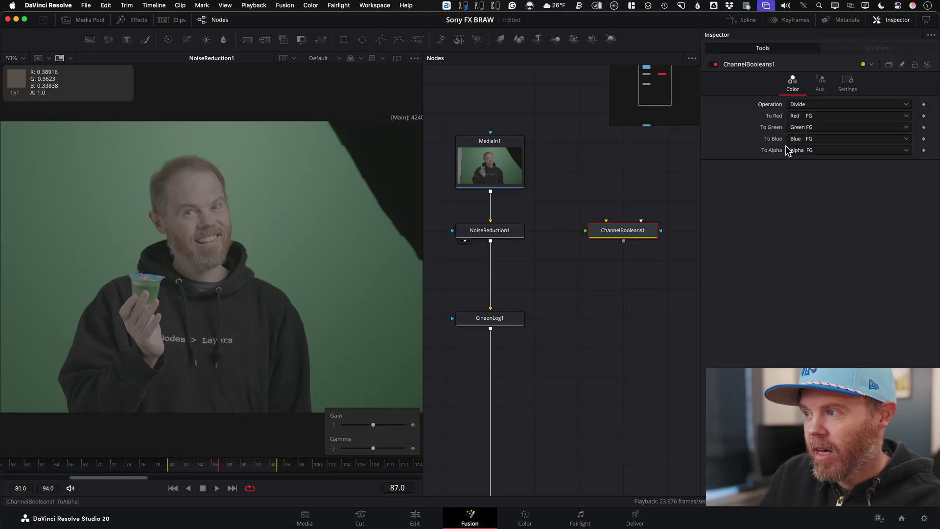
left_click(831, 152)
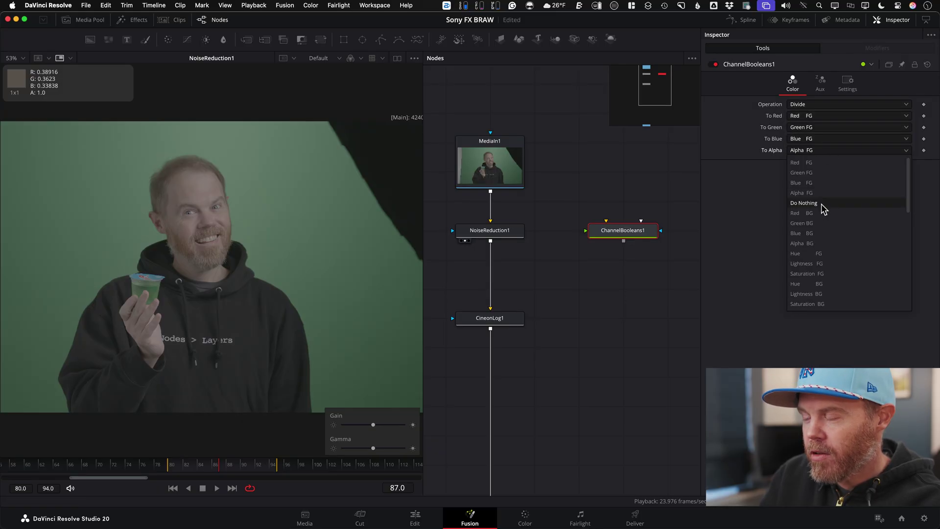
left_click(821, 209)
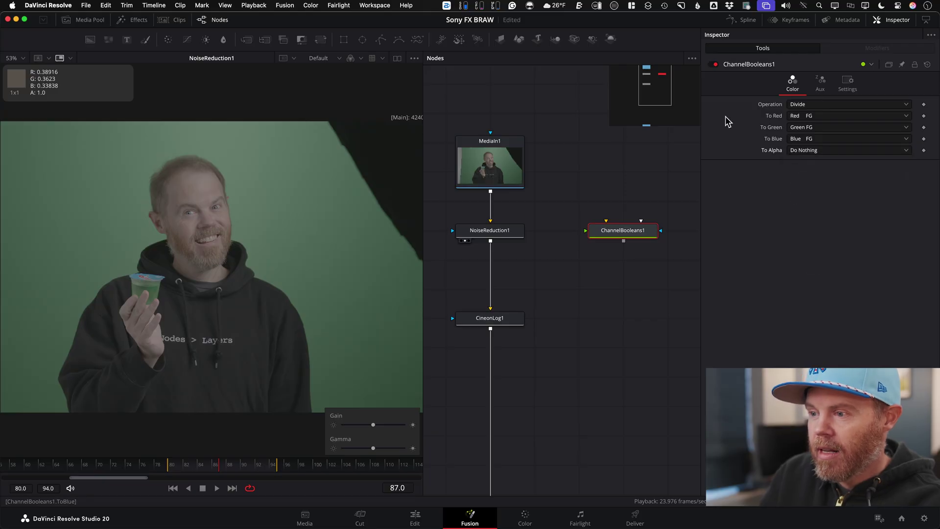
left_click_drag(494, 190, 493, 161)
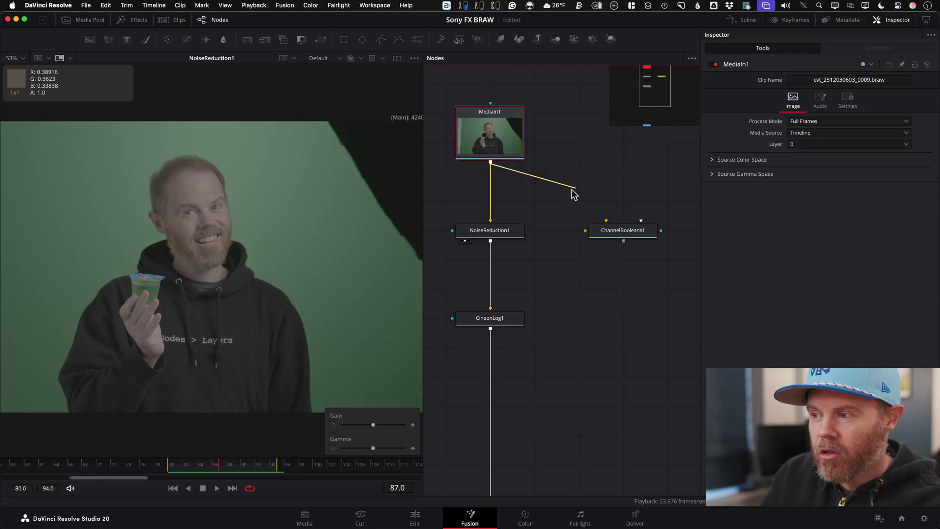
Wire MediaIn1 and NoiseReduction1 into ChannelBooleans1 and view its solid white Divide result.
left_click_drag(573, 194, 615, 228)
left_click_drag(490, 241, 610, 234)
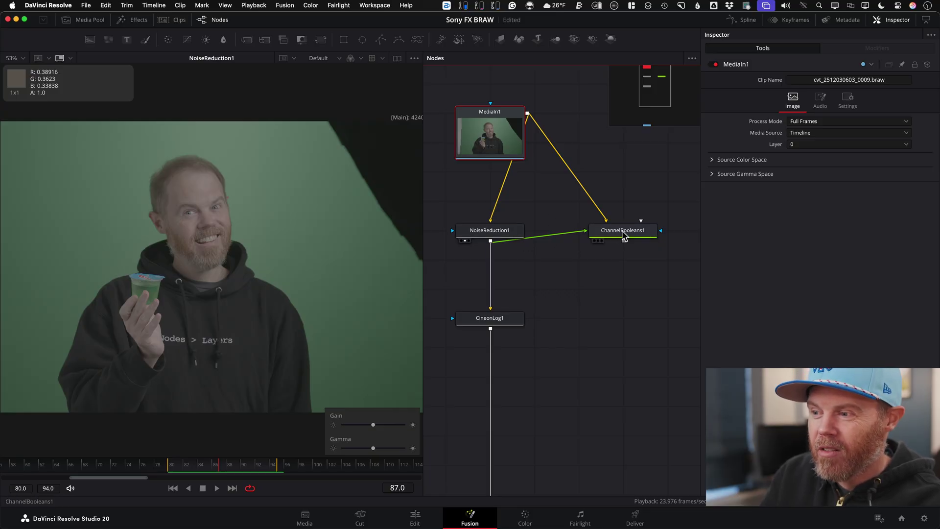
key("1")
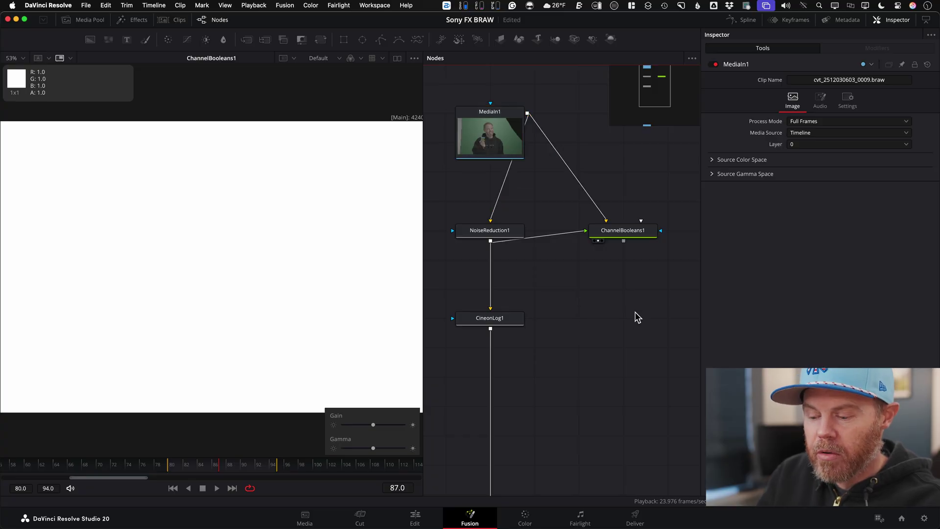
Add BrightnessContrast1 via a 'bc' search, fed by ChannelBooleans1, and view it.
key("shift+space")
type("bc")
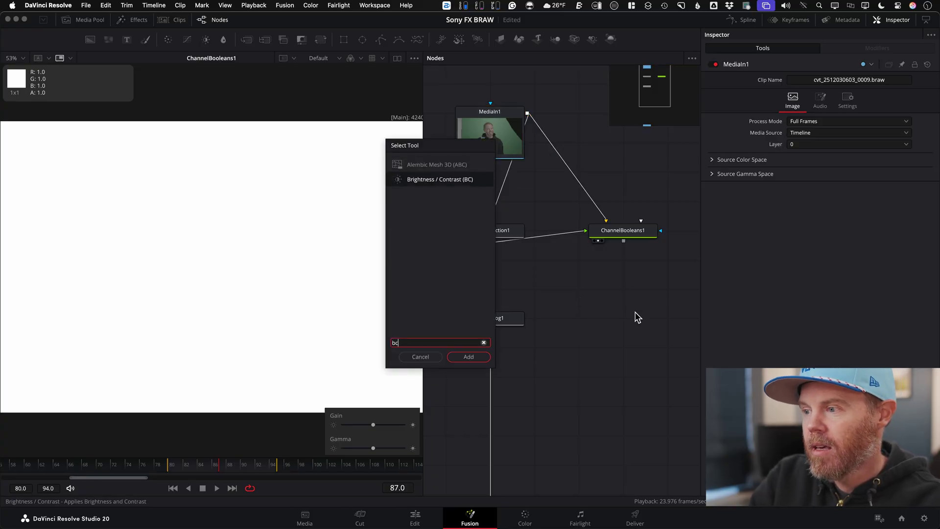
key("Return")
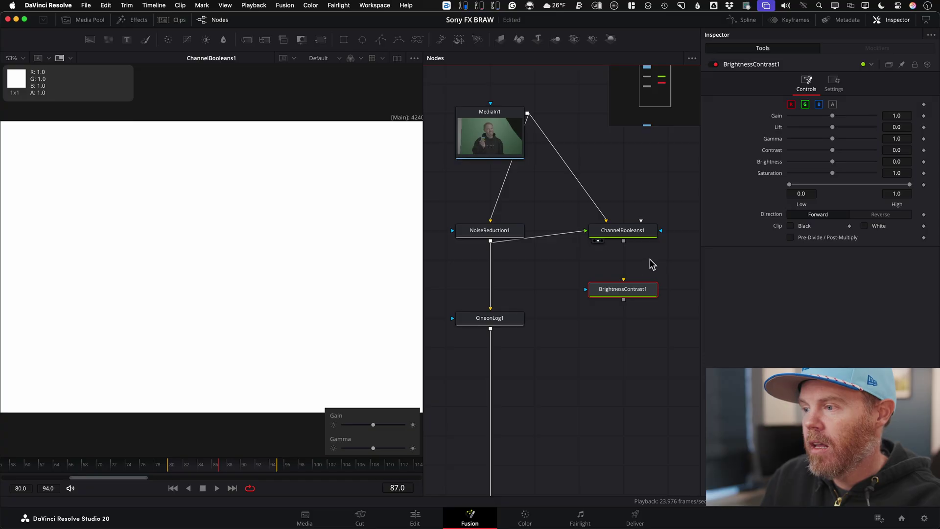
left_click_drag(622, 247, 624, 291)
key("1")
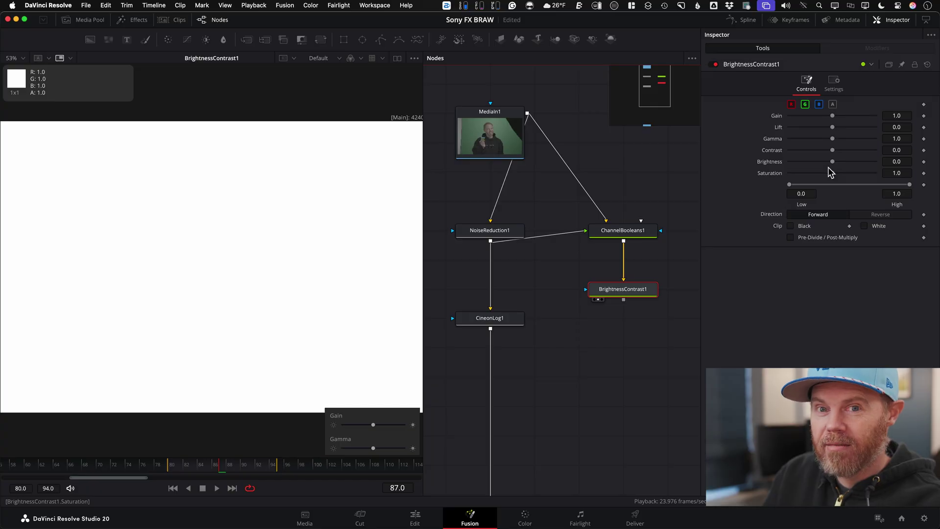
Set BrightnessContrast1's Brightness to -0.5, turning the viewer flat 0.5 grey.
left_click(897, 161)
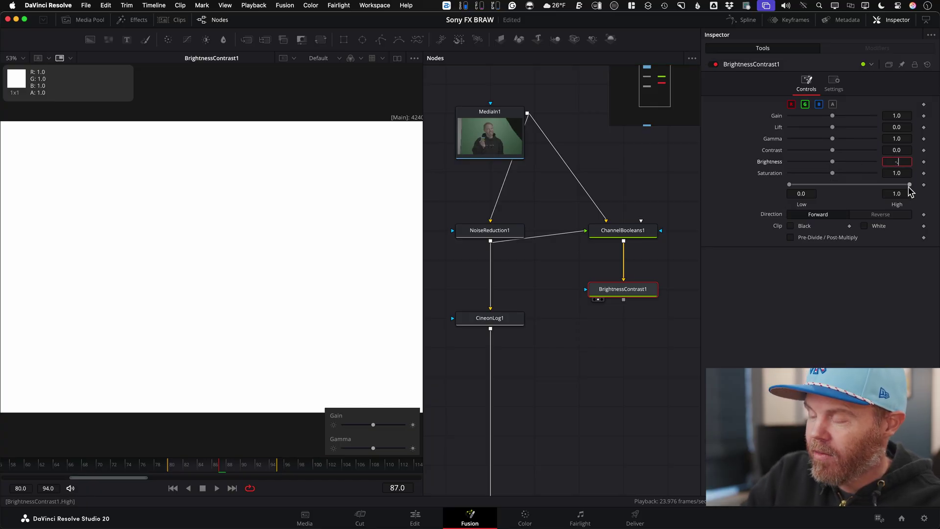
type("-.5")
key("Tab")
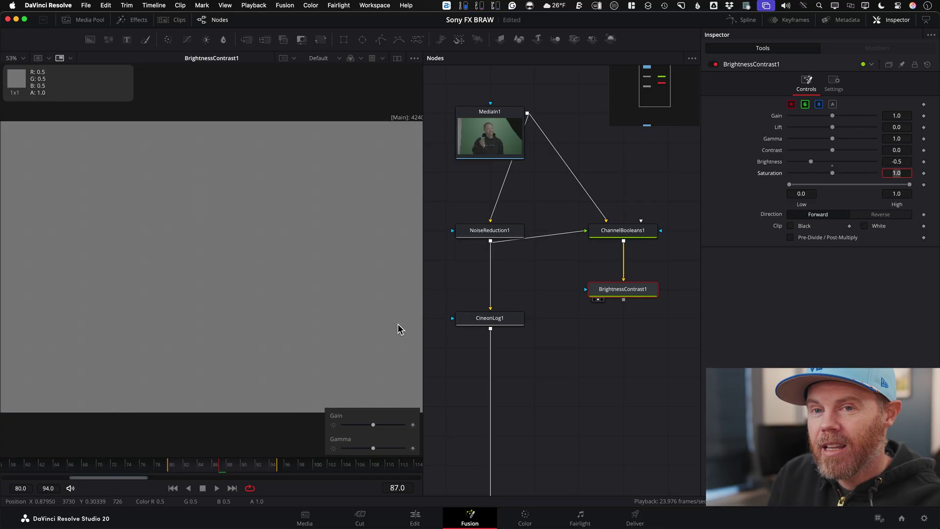
left_click(504, 231)
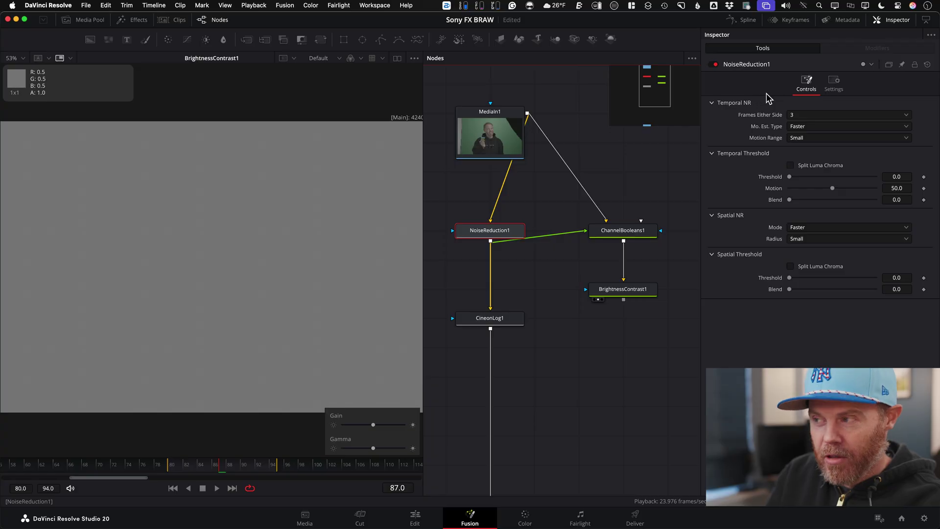
Set NoiseReduction1's motion estimation type and spatial NR mode to Better.
left_click(814, 128)
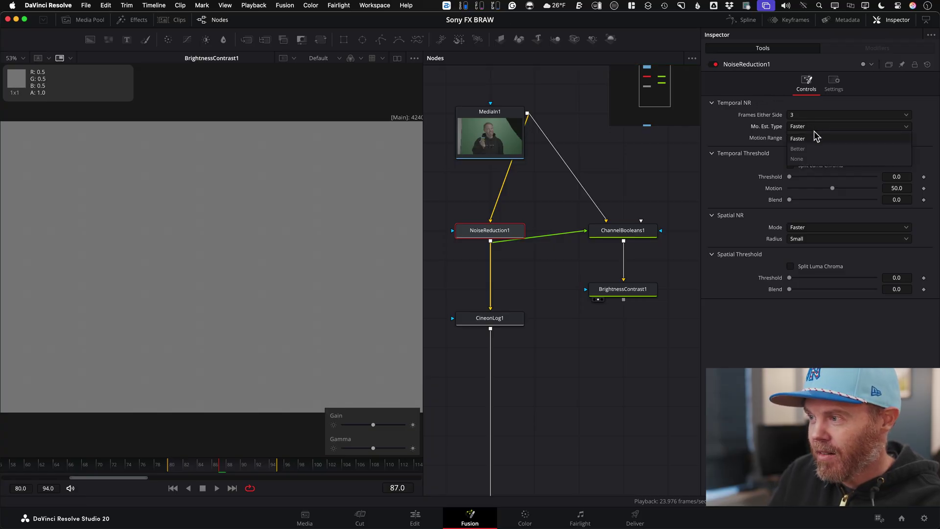
left_click(814, 148)
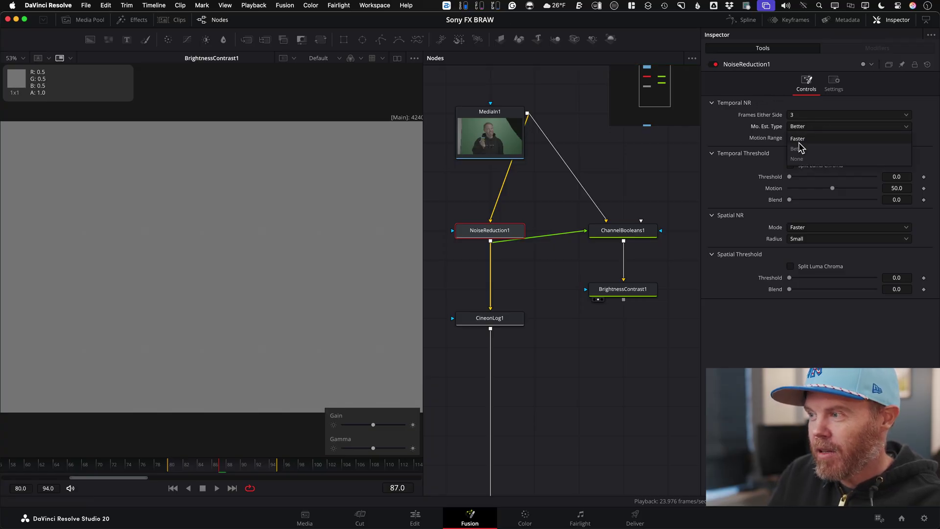
left_click(807, 228)
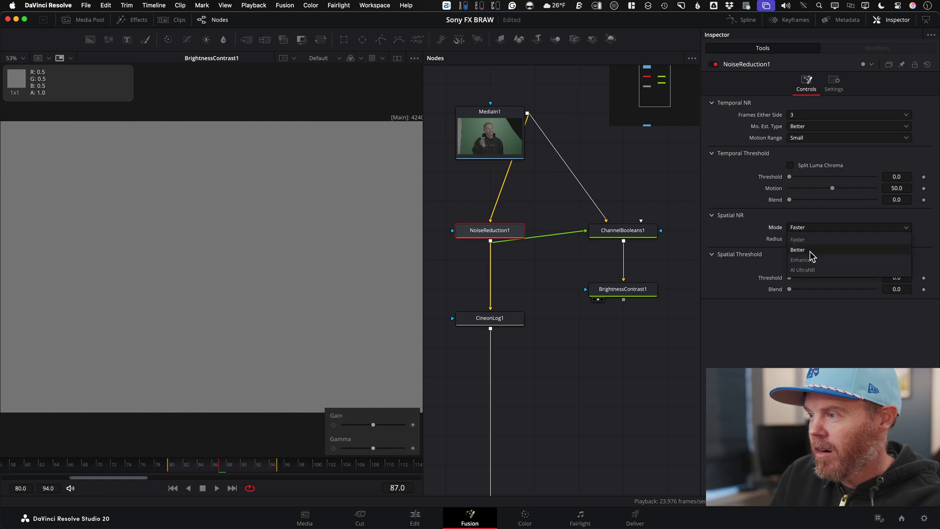
left_click(811, 251)
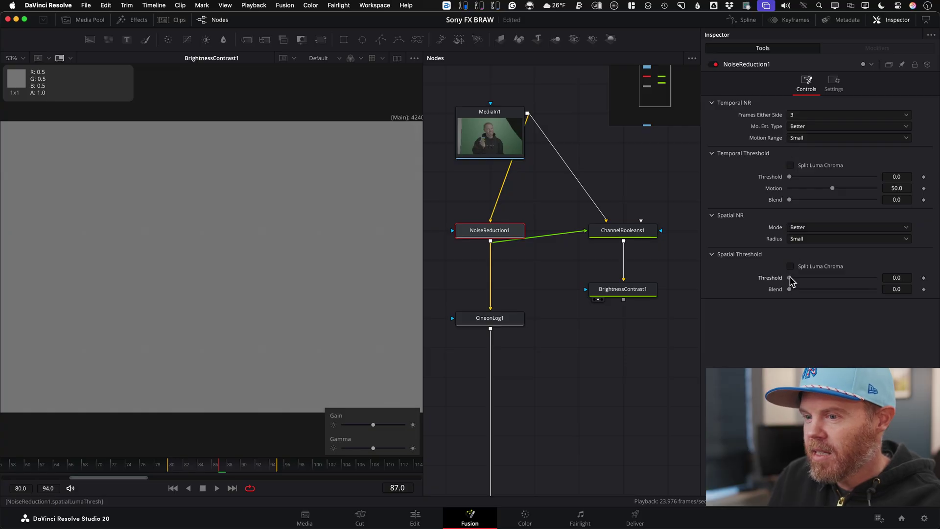
Raise the spatial threshold to 54.0 and step to frame 88 to compare the noise.
left_click_drag(796, 280, 800, 281)
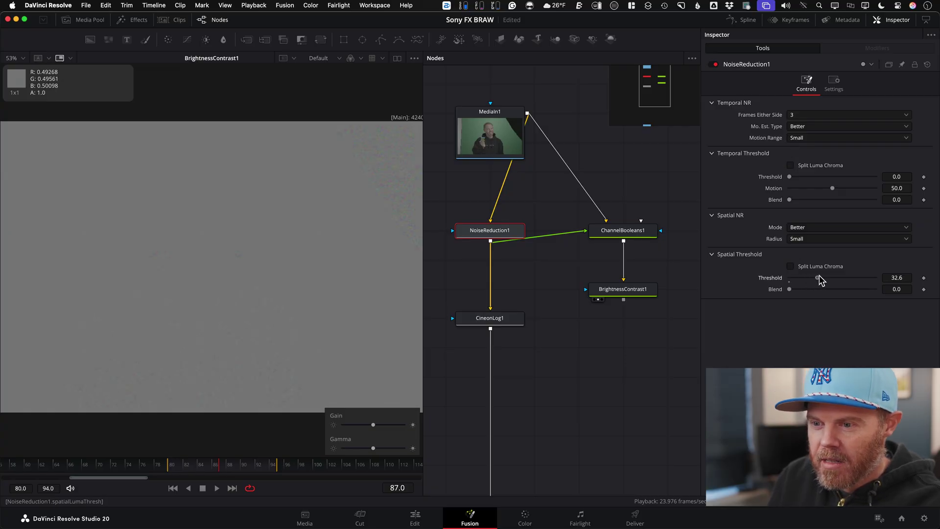
scroll(338, 347, "up", 4)
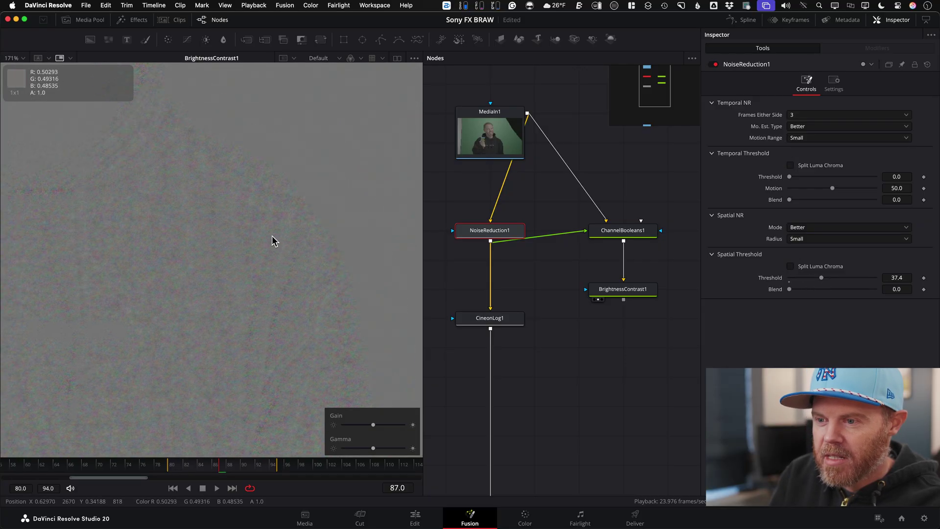
left_click_drag(821, 277, 835, 278)
scroll(218, 208, "up", 1)
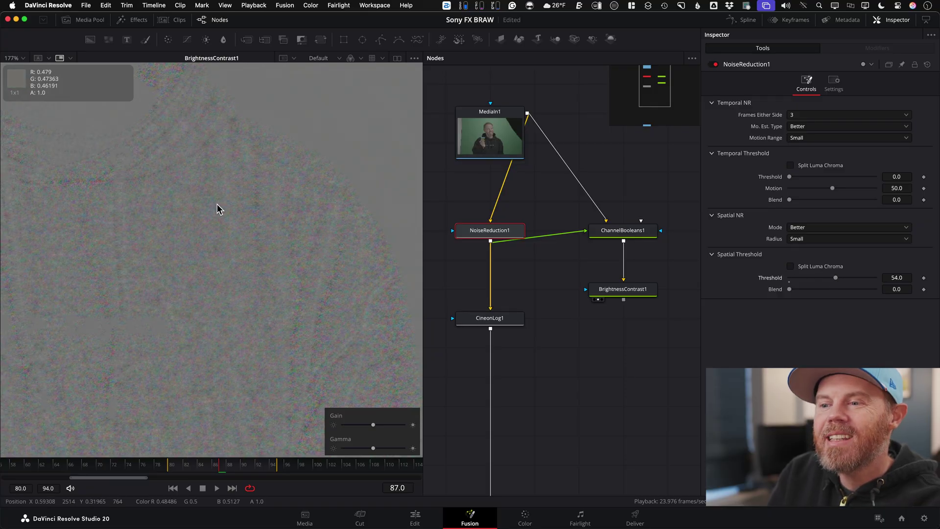
scroll(223, 274, "down", 3)
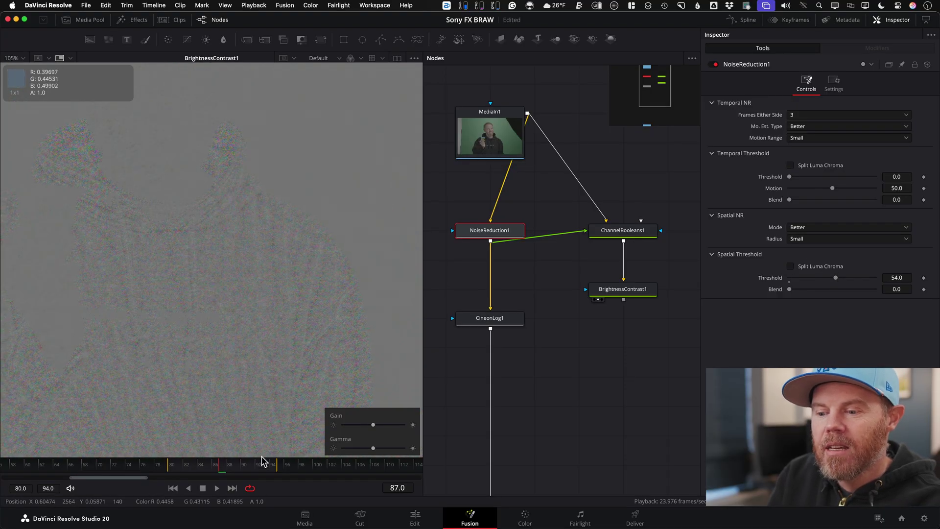
left_click(229, 468)
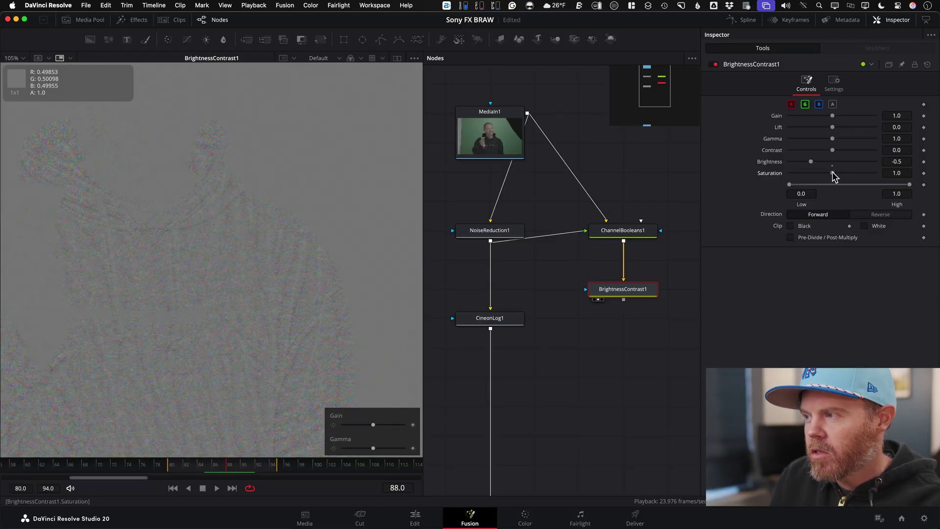
Drop BrightnessContrast1's saturation to 0.0, play the clip, and slightly darken the viewer gamma.
left_click_drag(833, 175, 671, 184)
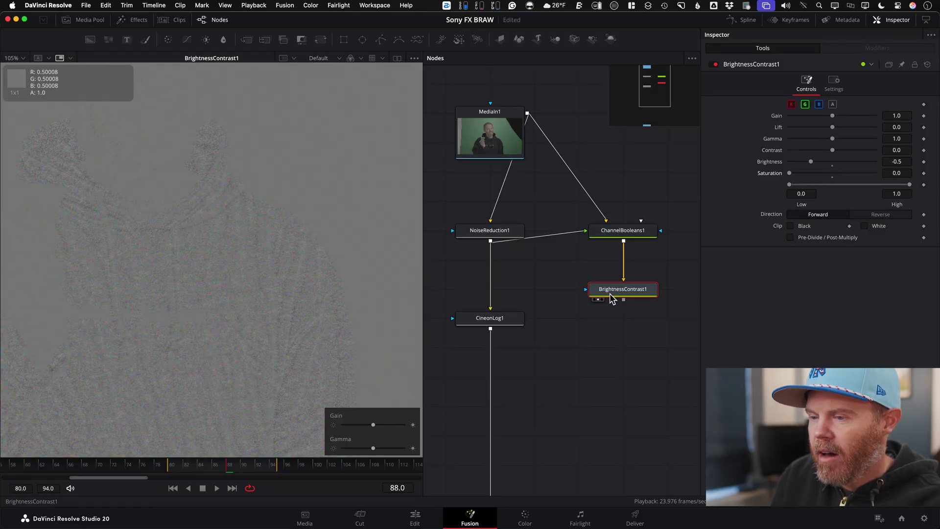
key("space")
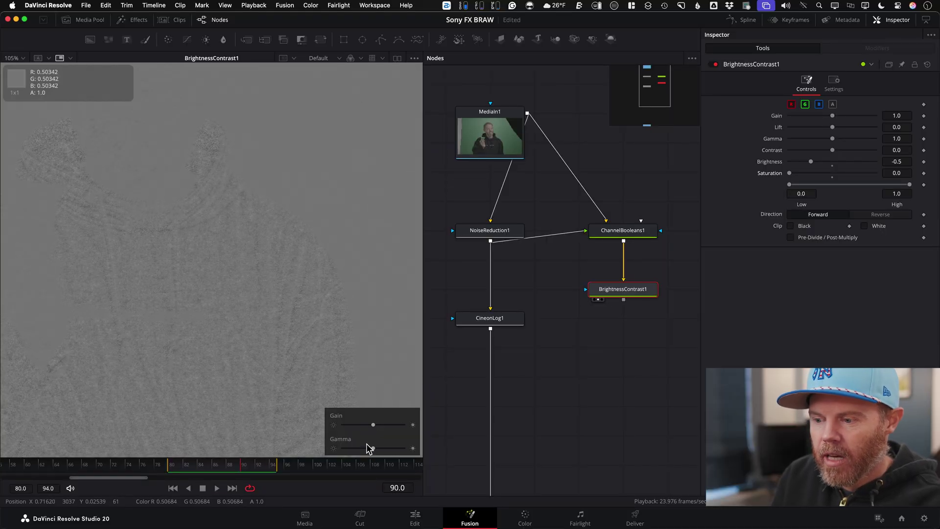
left_click_drag(374, 450, 373, 455)
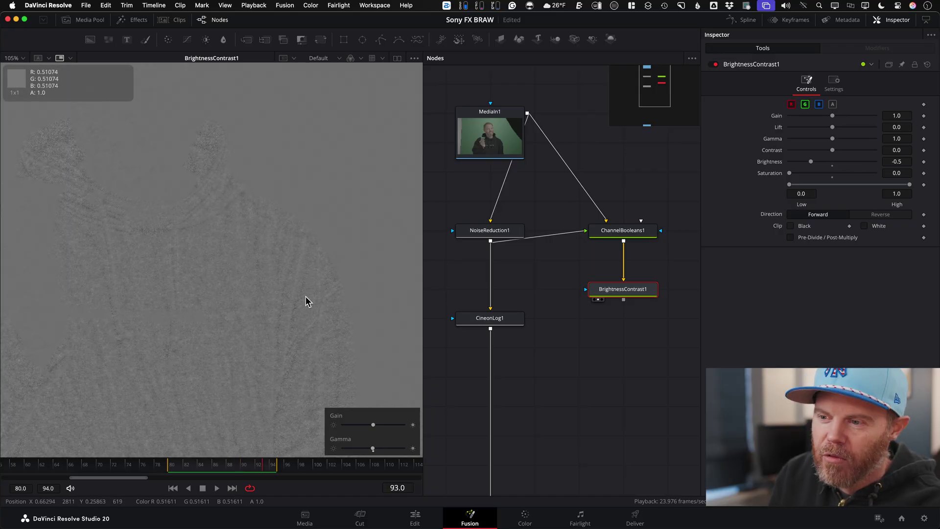
scroll(271, 322, "down", 3)
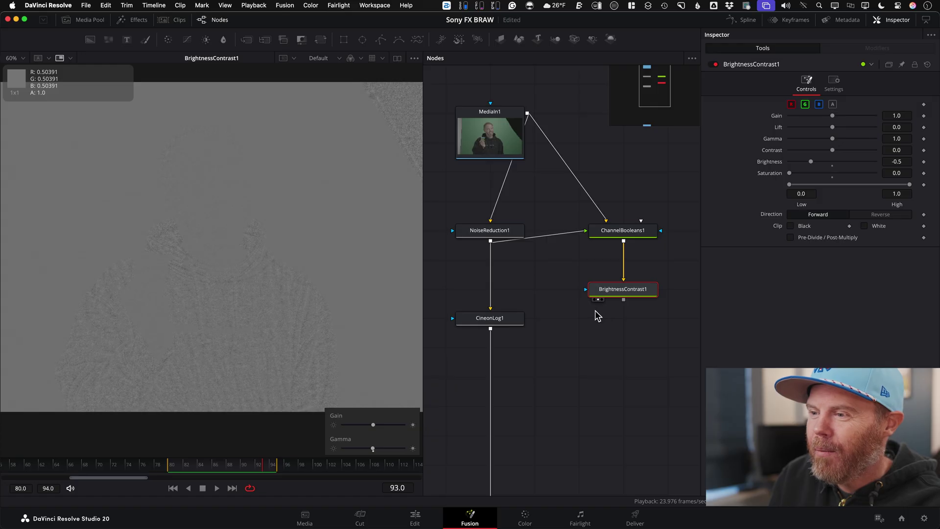
Select NoiseReduction1, view MediaIn1's footage, set frames either side to 1, and play.
left_click(496, 234)
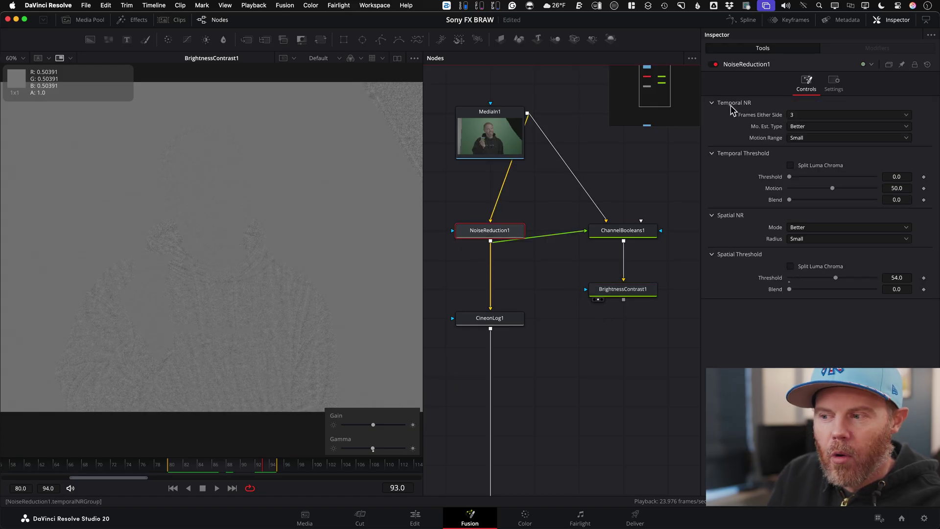
left_click_drag(509, 147, 233, 230)
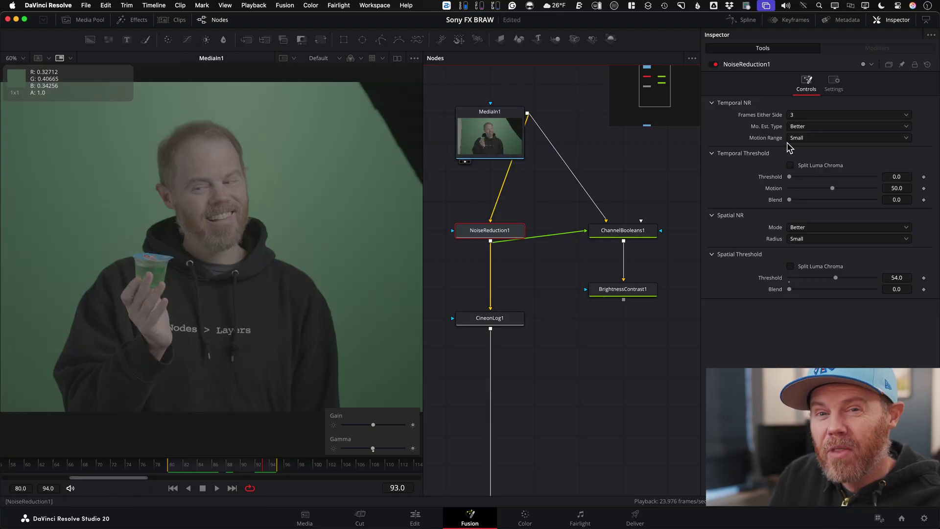
left_click(802, 117)
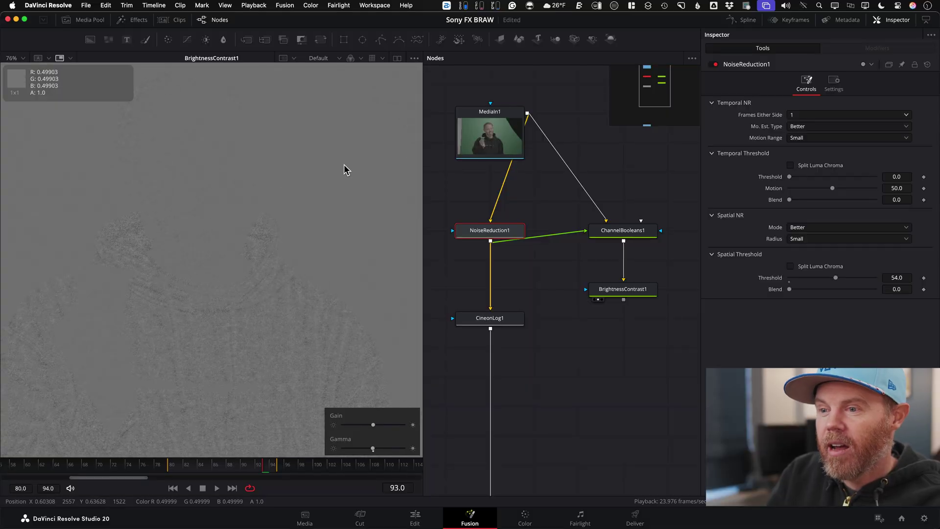
key("space")
key("space")
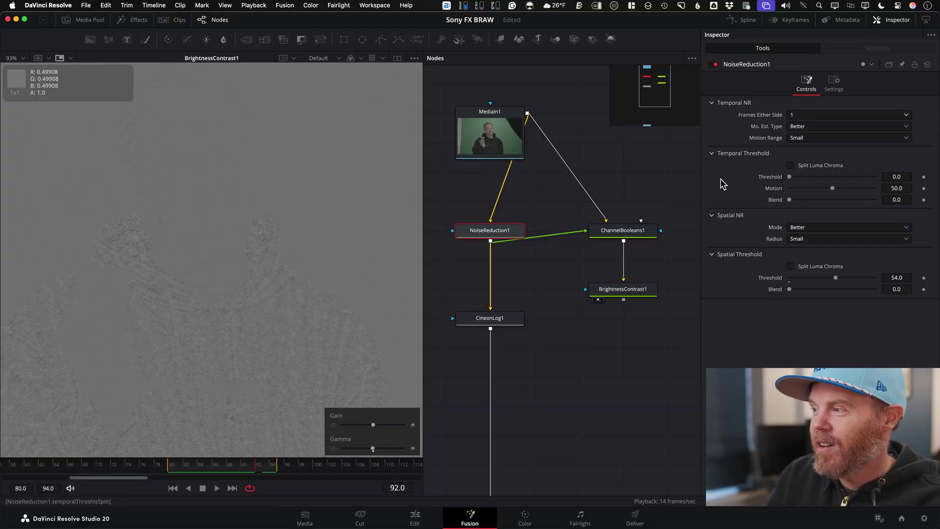
Enter a temporal threshold of 3.5, then play and stop the clip to check the noise.
left_click(895, 176)
type("0.5")
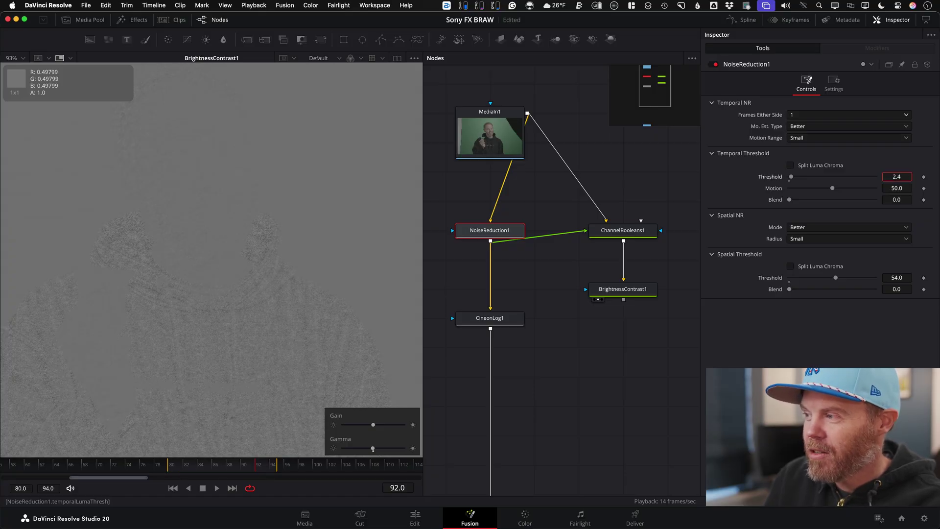
key("BackSpace")
type("5")
key("Return")
key("space")
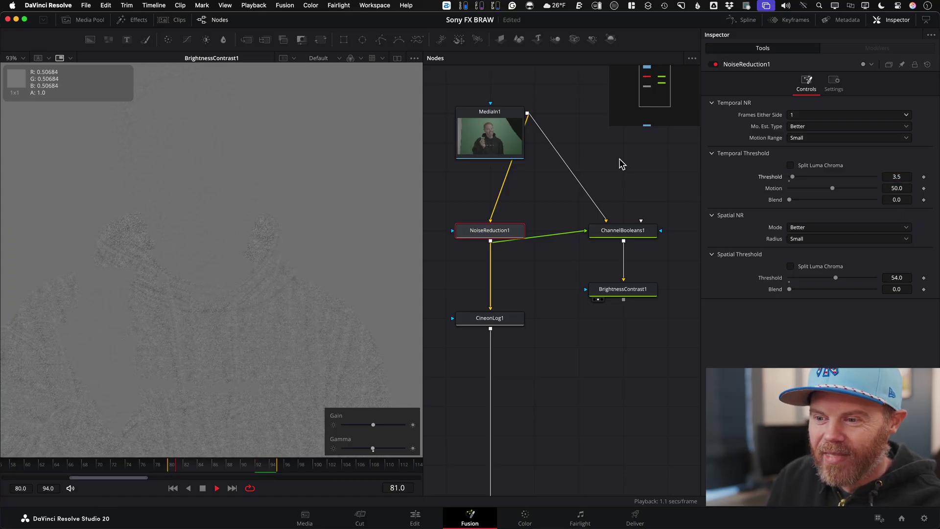
key("space")
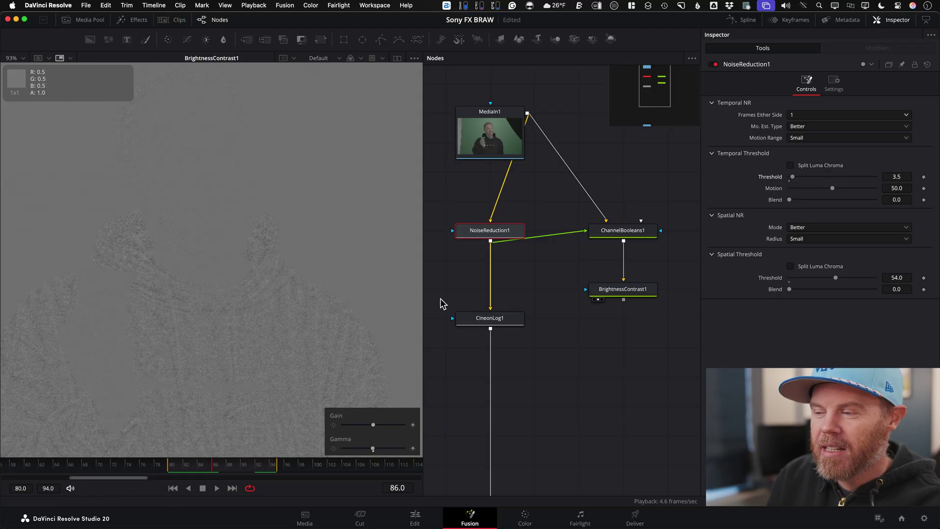
View CineonLog1 with neutral gamma and normal brightness, playing it zoomed in on the beard.
left_click_drag(500, 321, 205, 215)
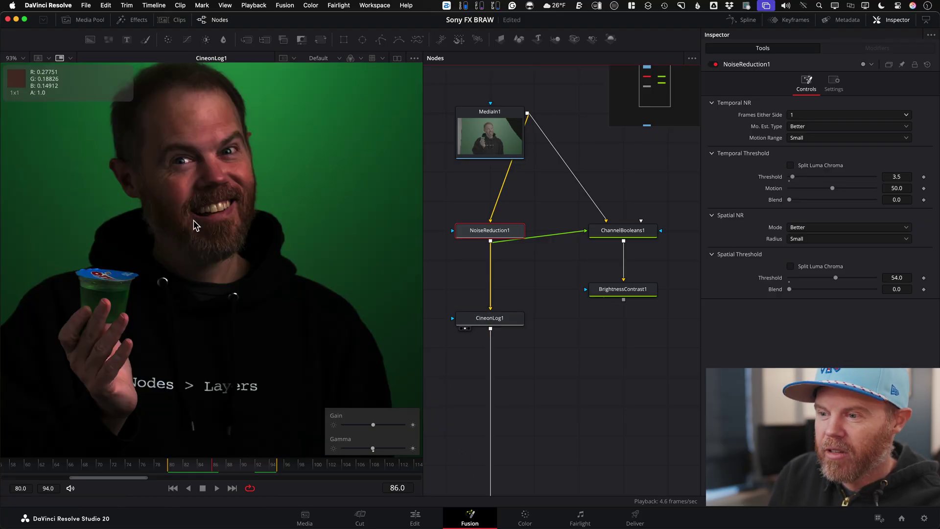
left_click(490, 318)
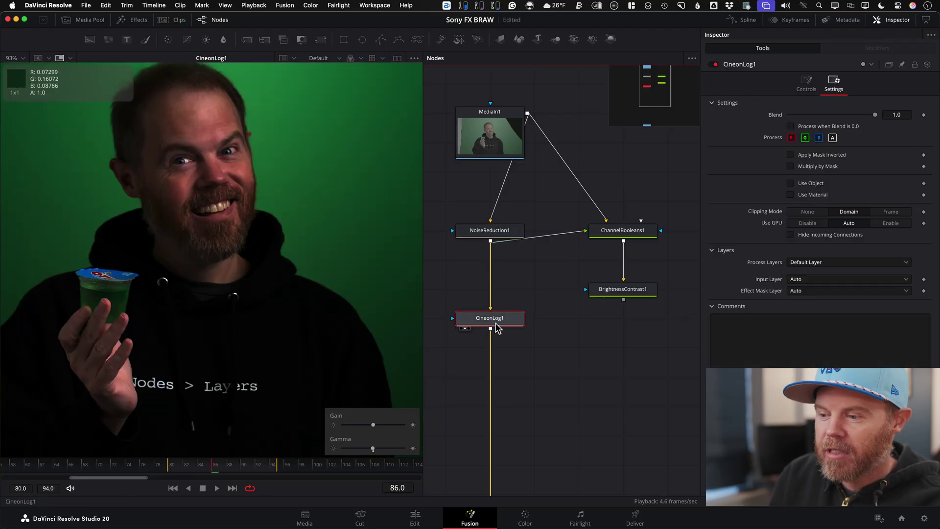
left_click_drag(377, 447, 372, 452)
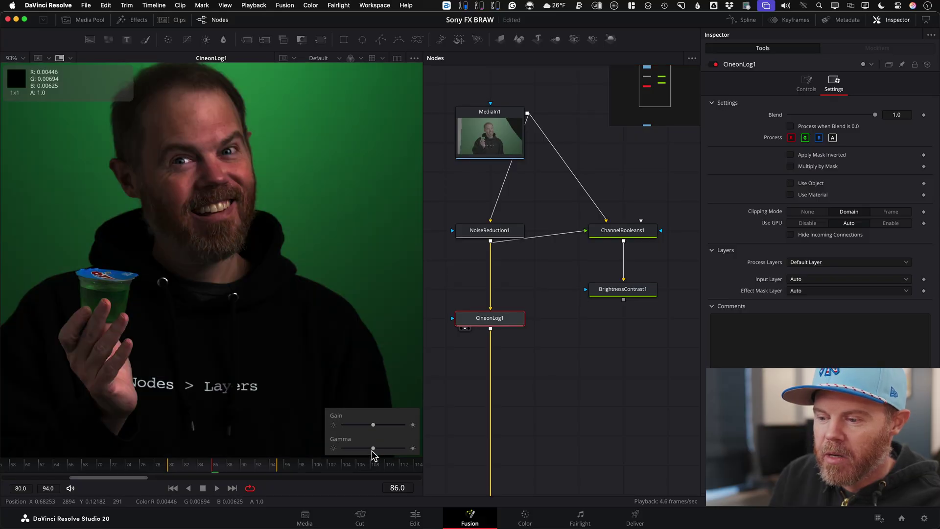
left_click(372, 59)
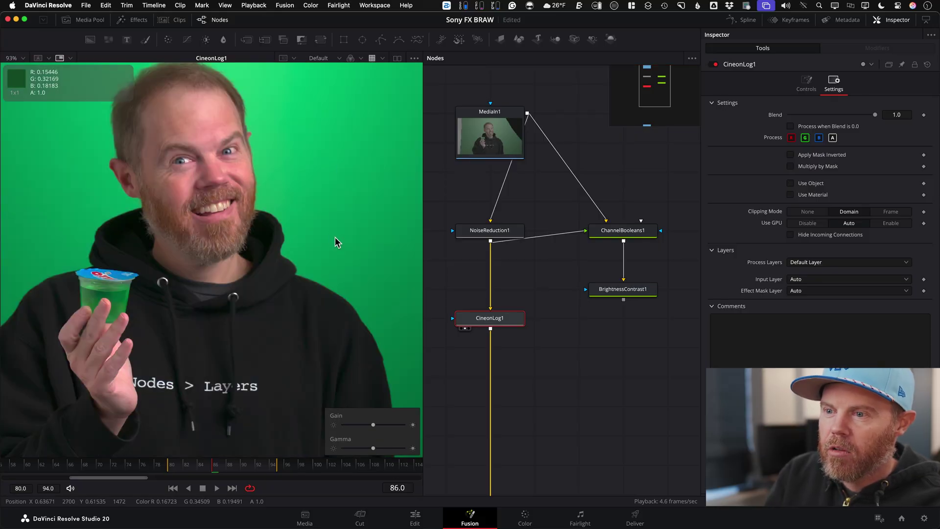
key("space")
scroll(272, 181, "up", 10)
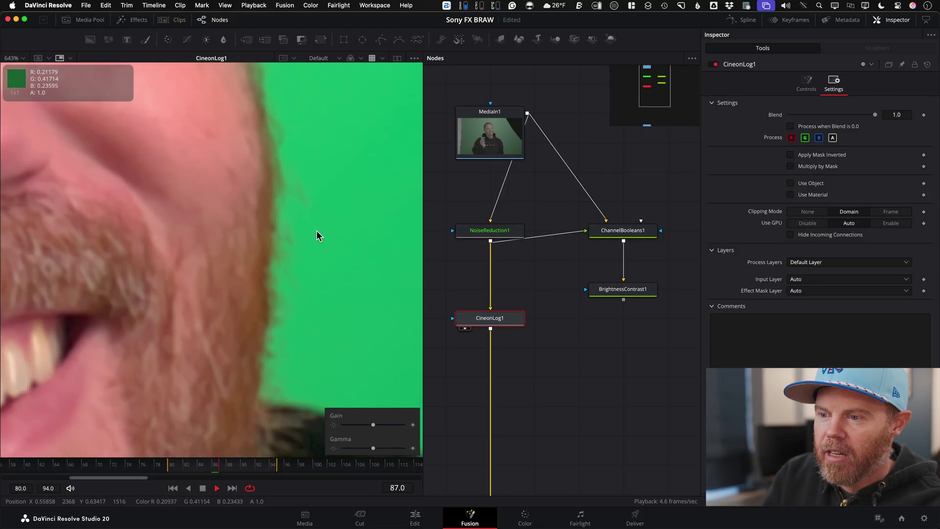
key("space")
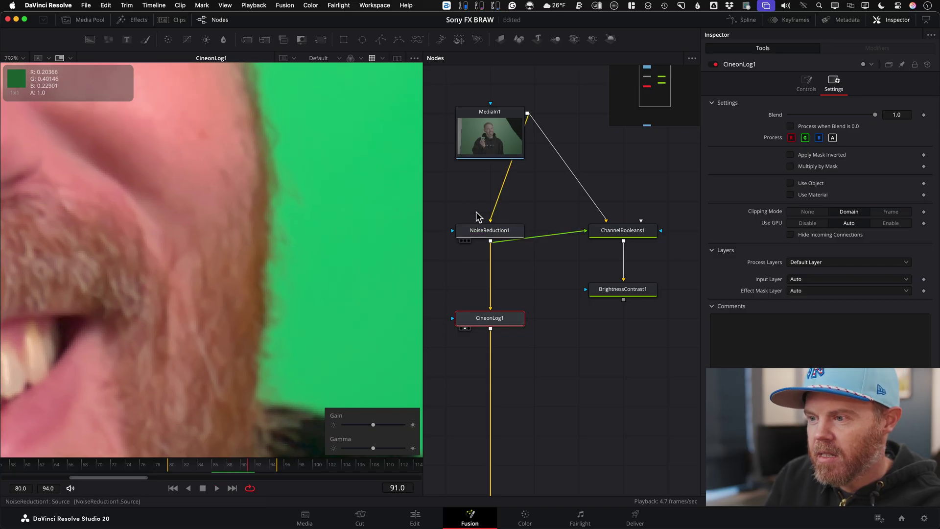
Toggle NoiseReduction1 passthrough with Ctrl+P to compare, then view BrightnessContrast1's difference matte.
left_click(504, 231)
key("ctrl+p")
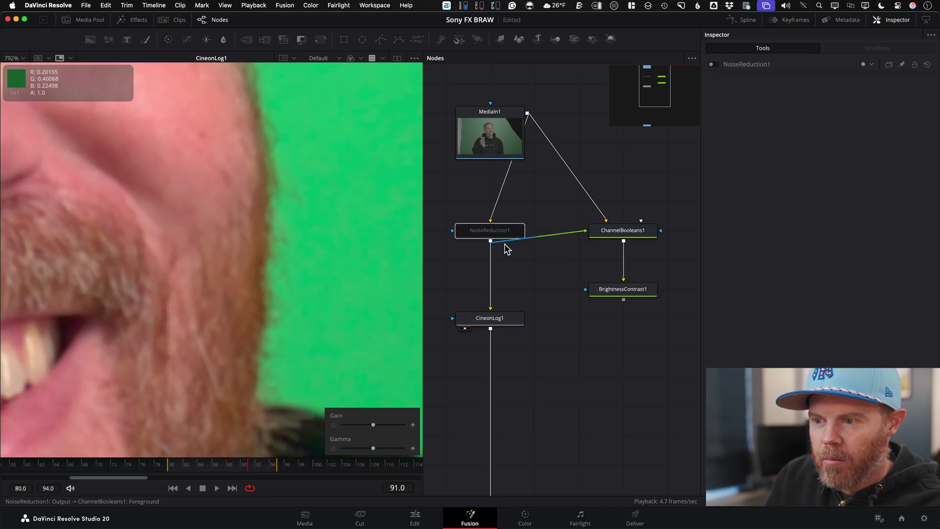
key("ctrl+p")
key("ctrl+p")
key("ctrl+p")
key("ctrl+p")
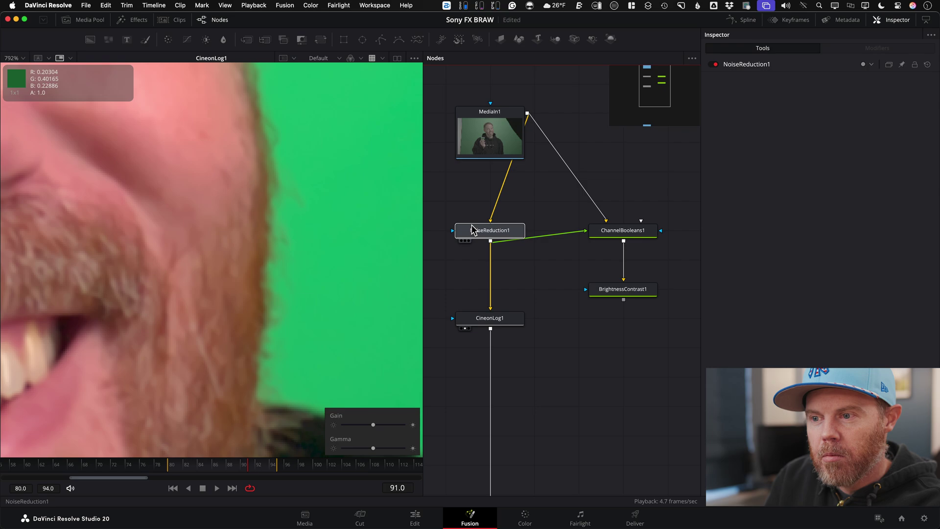
key("ctrl+p")
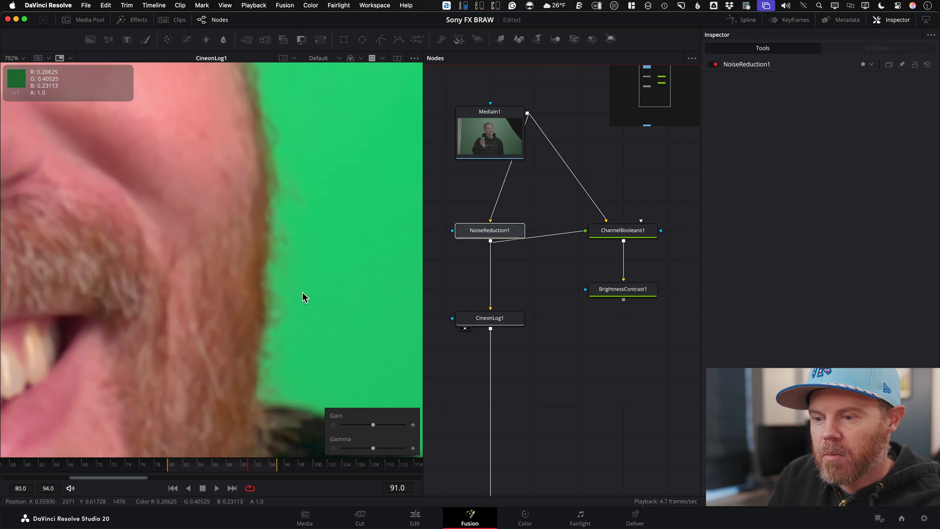
key("ctrl+p")
key("ctrl+p")
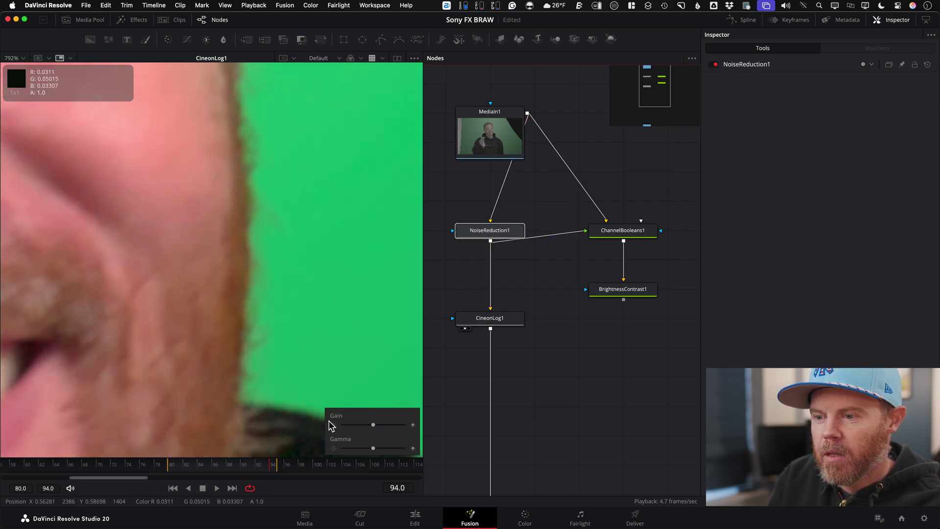
key("ctrl+p")
left_click(626, 290)
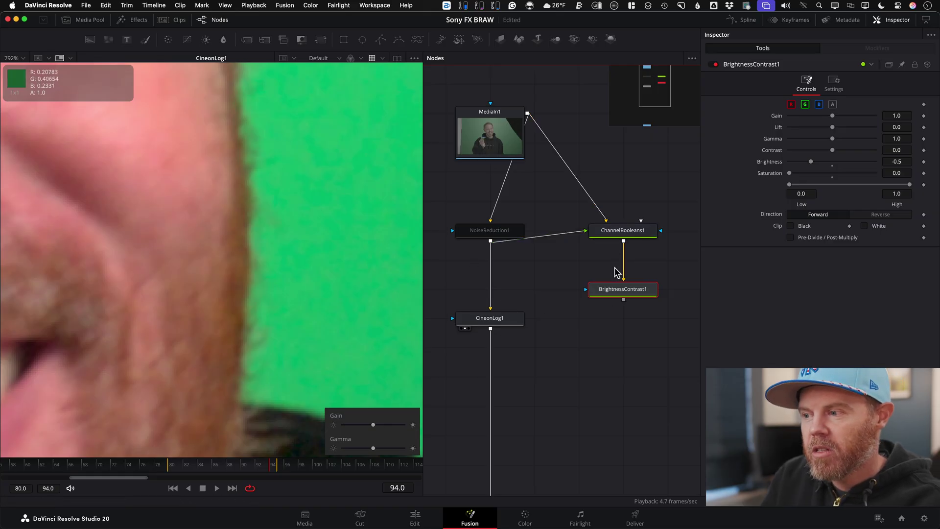
left_click_drag(618, 289, 277, 258)
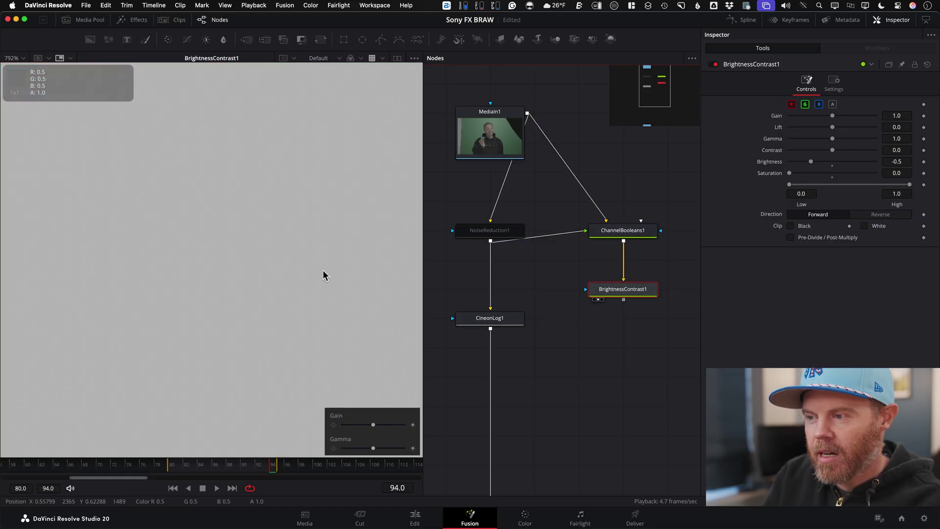
Re-enable NoiseReduction1 with Ctrl+P and zoom the viewer out.
left_click(478, 235)
key("ctrl+p")
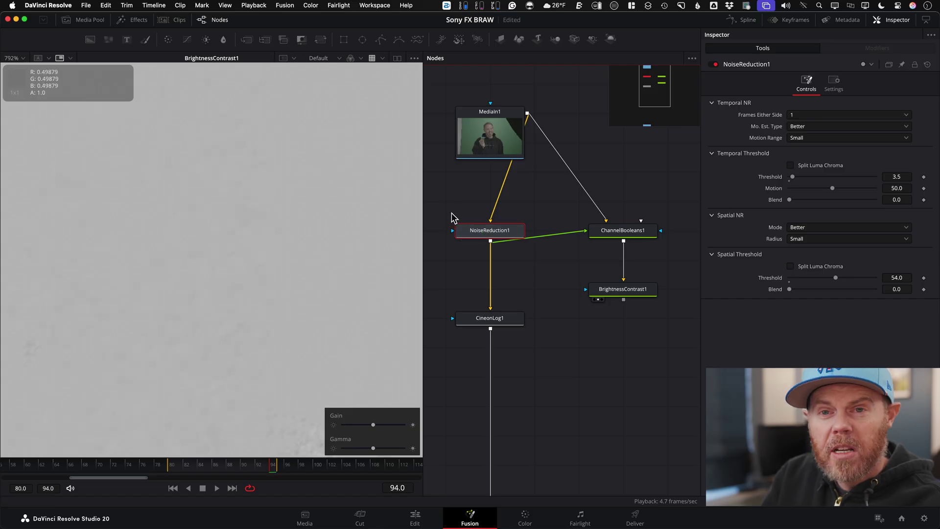
scroll(300, 321, "down", 8)
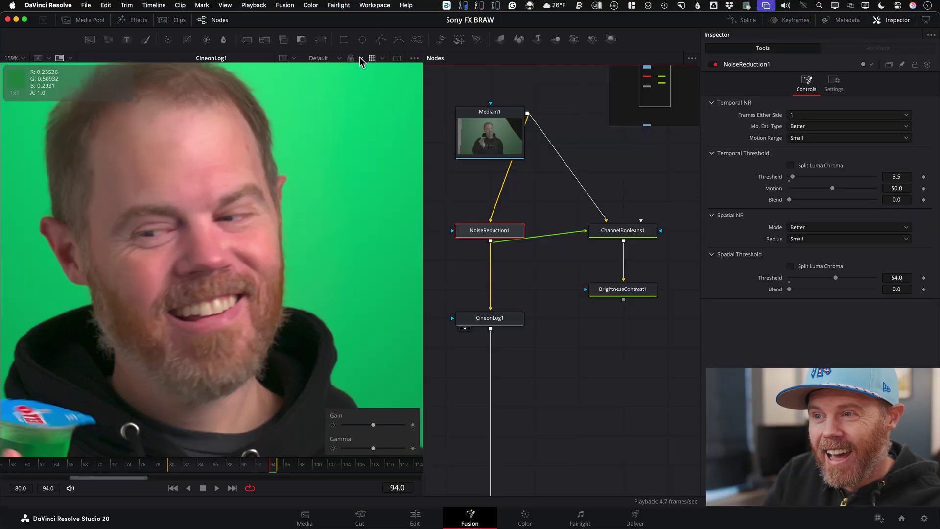
Zoom into the face in the red channel and toggle NoiseReduction1 off and back on.
left_click(360, 57)
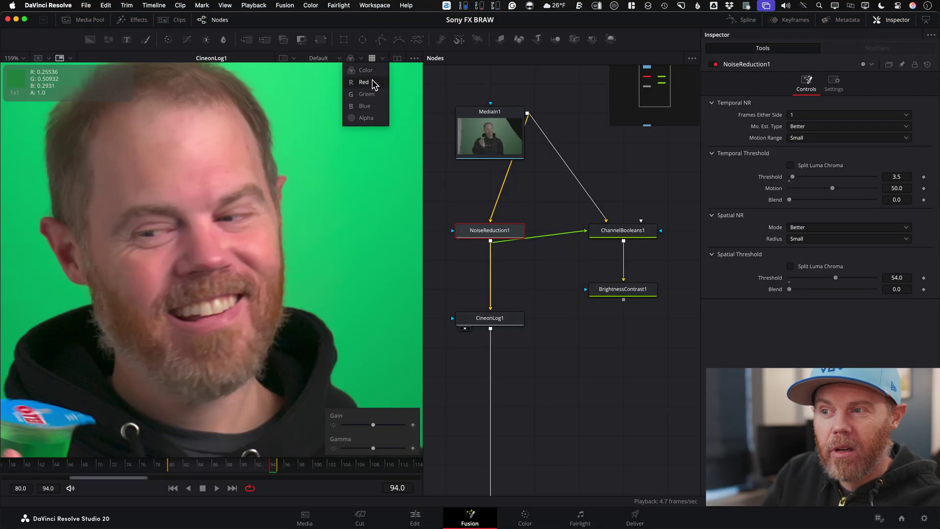
left_click(316, 149)
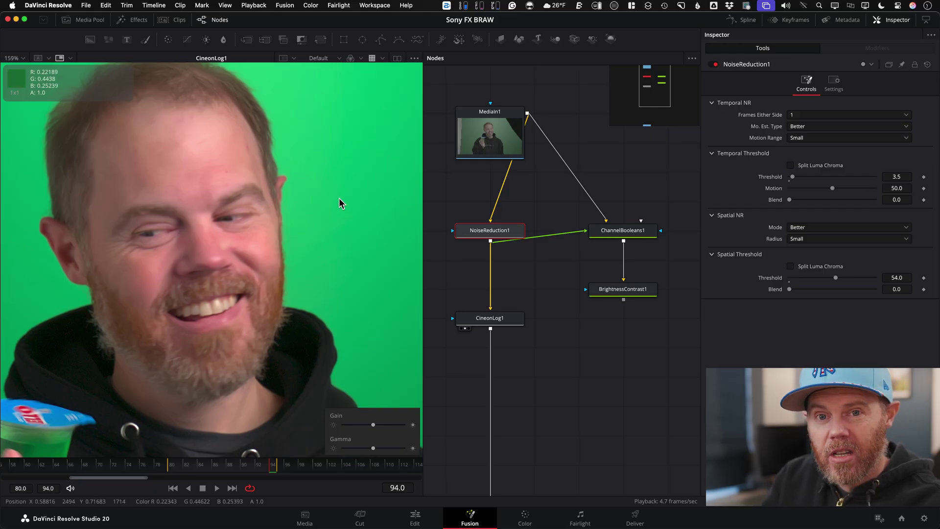
scroll(304, 206, "up", 5)
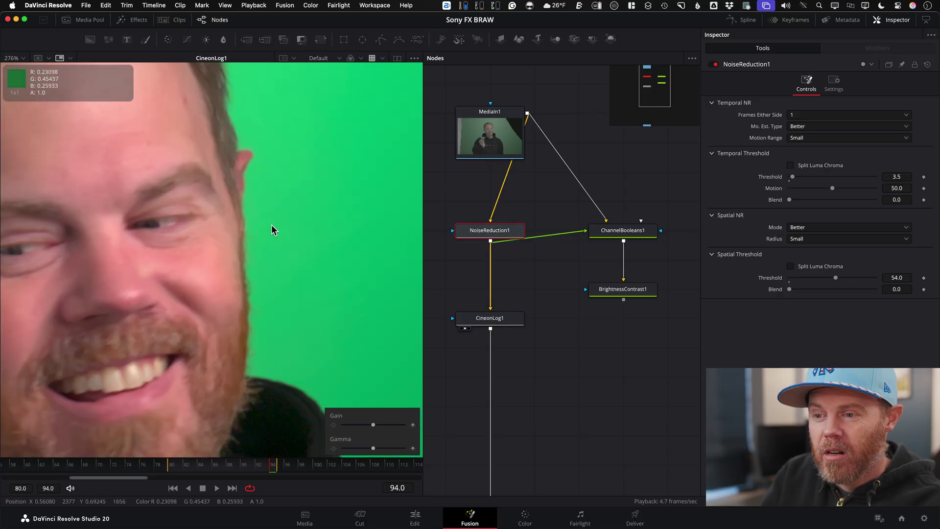
key("r")
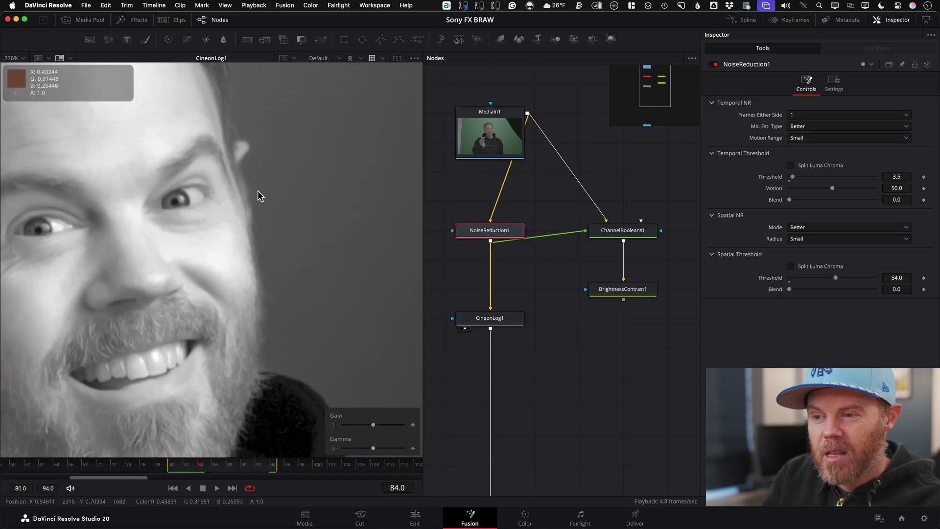
scroll(258, 191, "up", 4)
left_click_drag(529, 210, 479, 259)
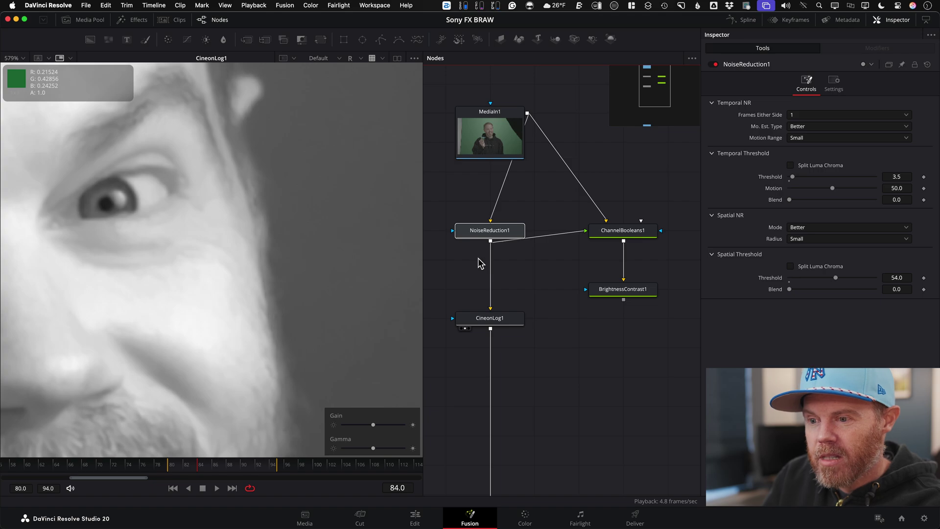
key("ctrl+p")
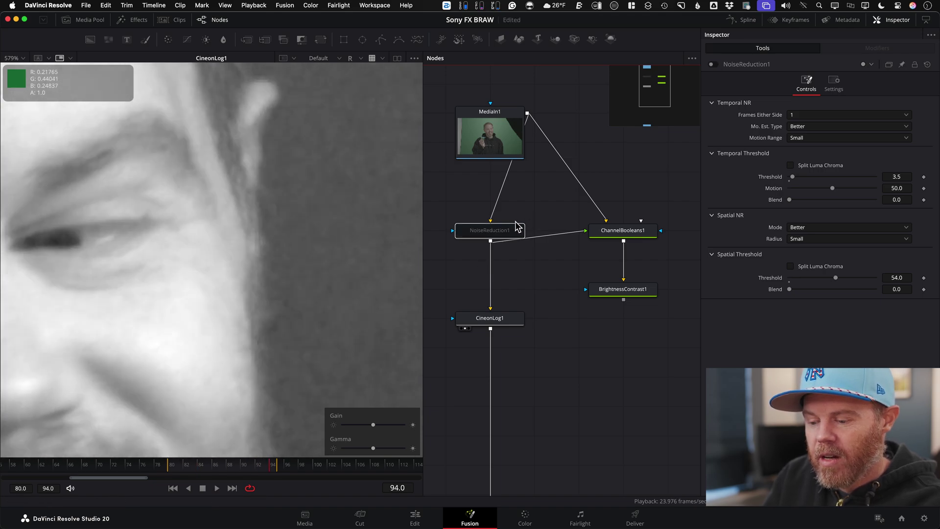
key("ctrl+p")
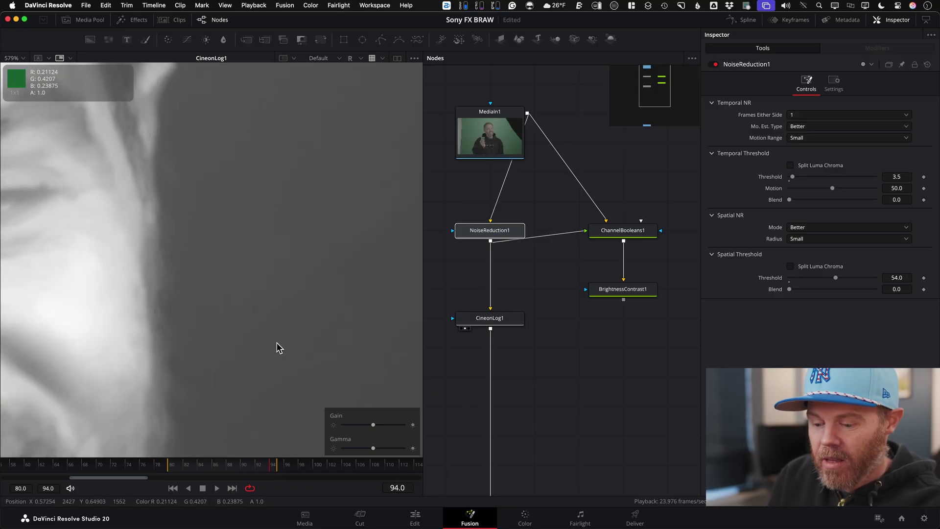
Inspect the green and then blue channels, stop playback, and reselect NoiseReduction1.
key("g")
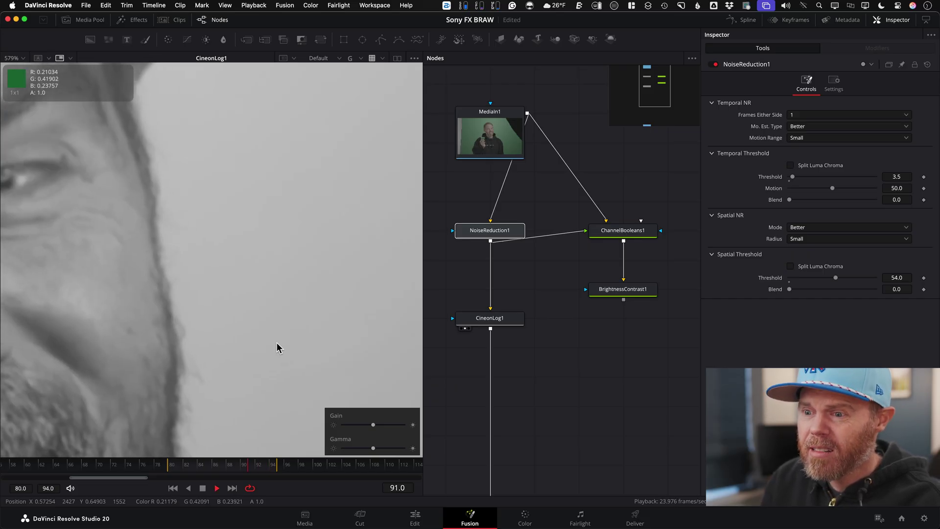
key("b")
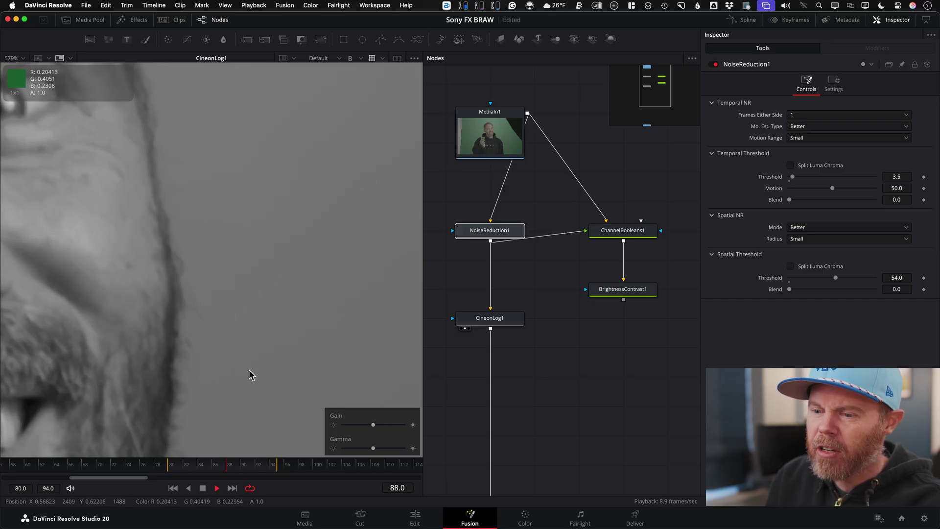
key("space")
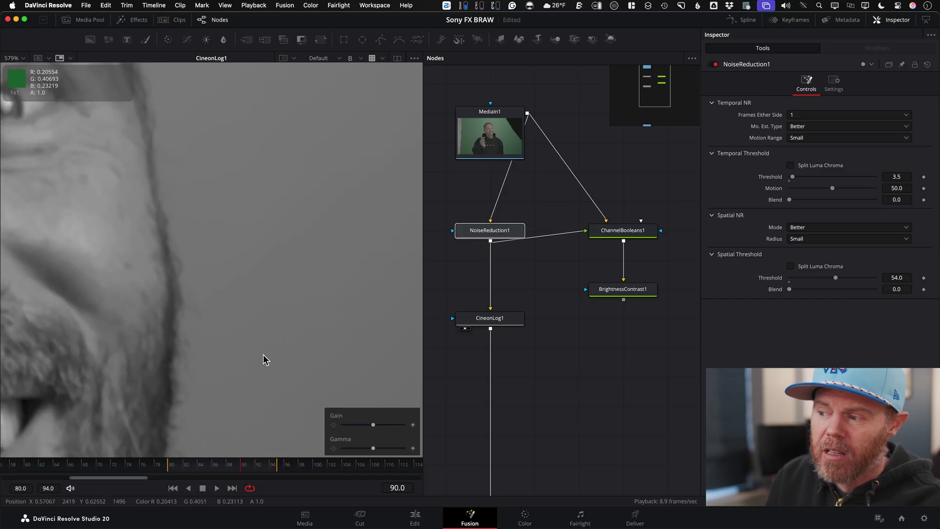
left_click(547, 295)
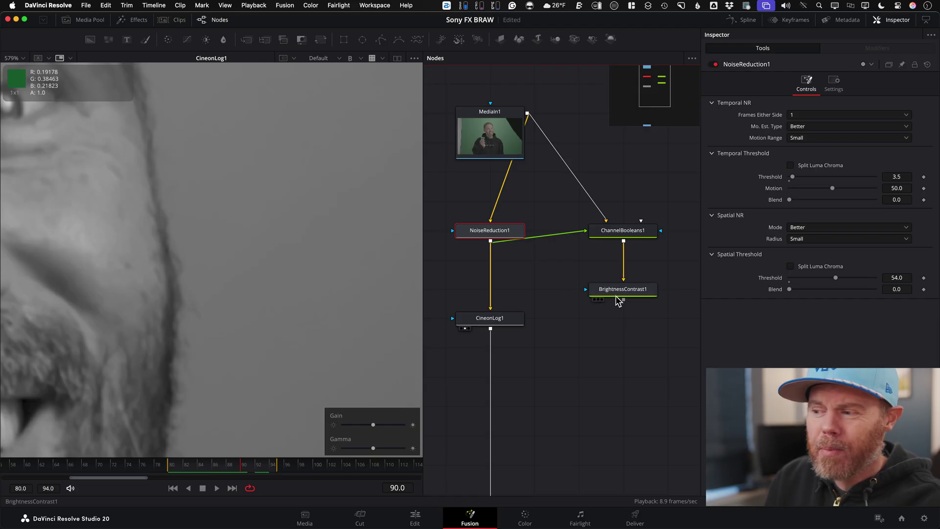
View BrightnessContrast1's grey matte and its -0.5 brightness, then select it with ChannelBooleans1.
left_click(595, 300)
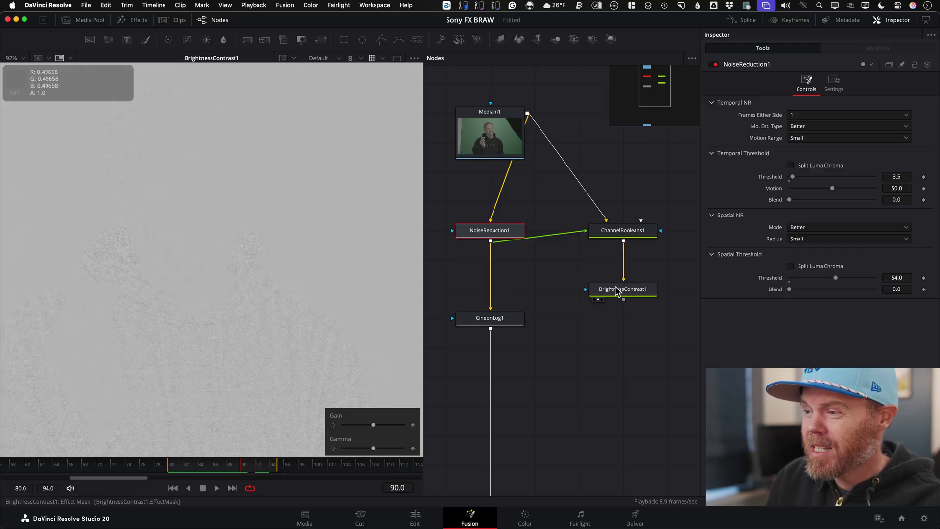
left_click(632, 292)
scroll(239, 282, "down", 2)
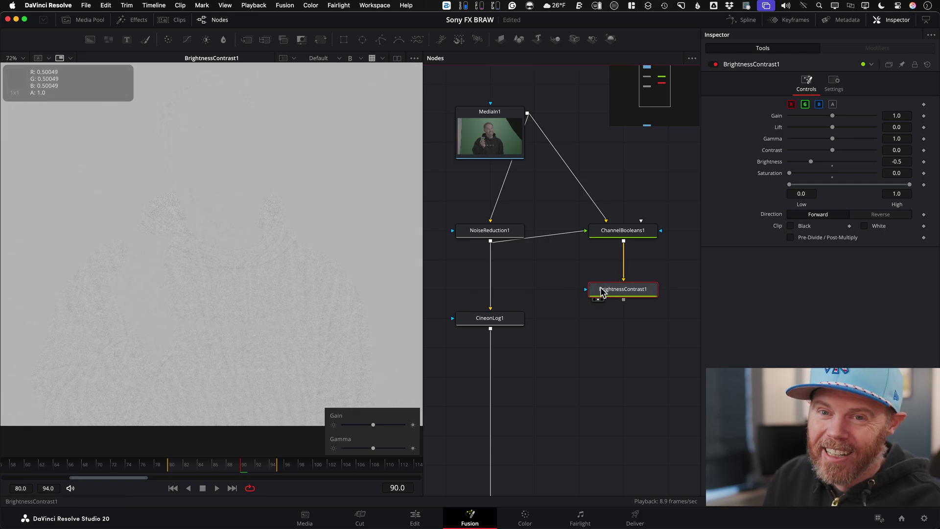
scroll(630, 311, "right", 2)
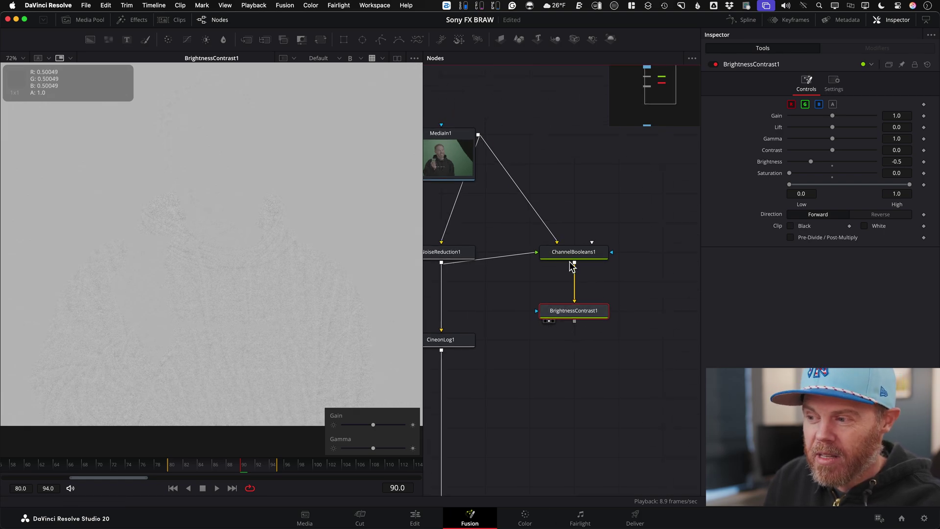
left_click_drag(515, 218, 645, 399)
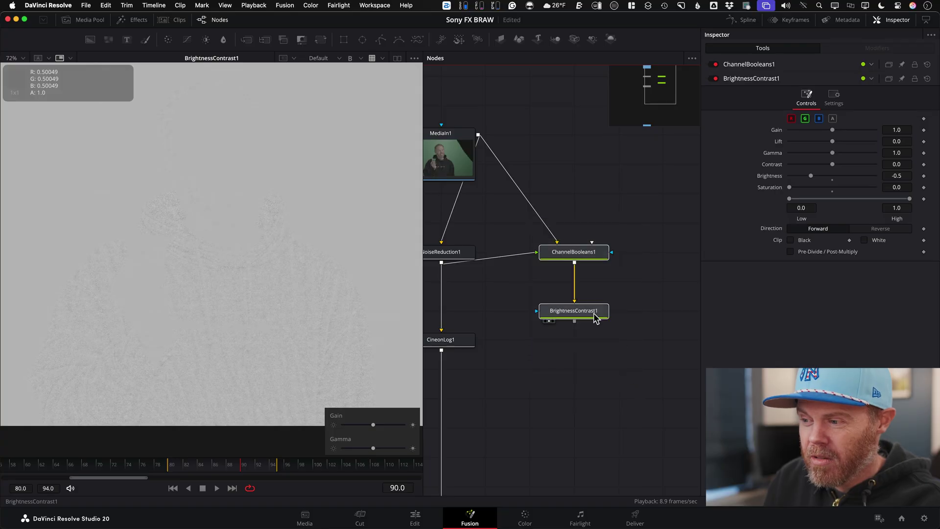
Save the selected node pair through Settings > Save As as noise_check in Macros.
right_click(566, 316)
mouse_move(622, 293)
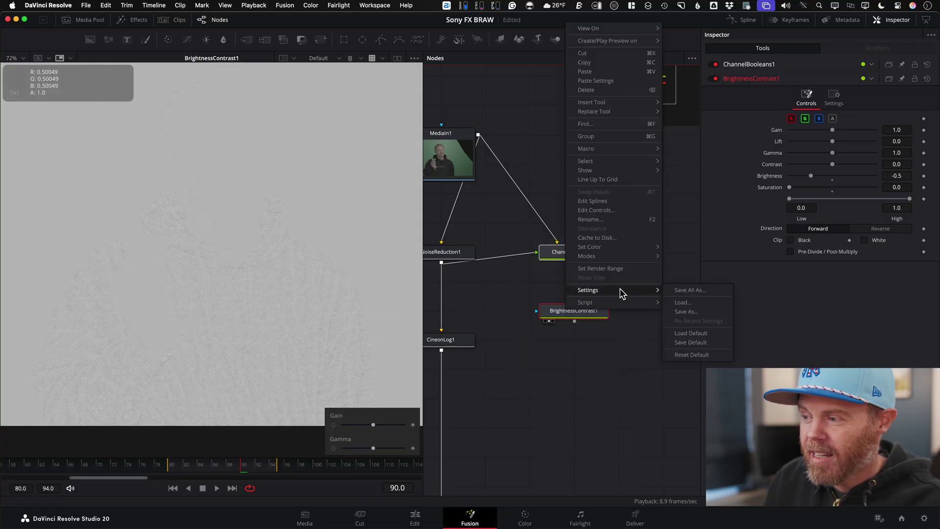
left_click(715, 312)
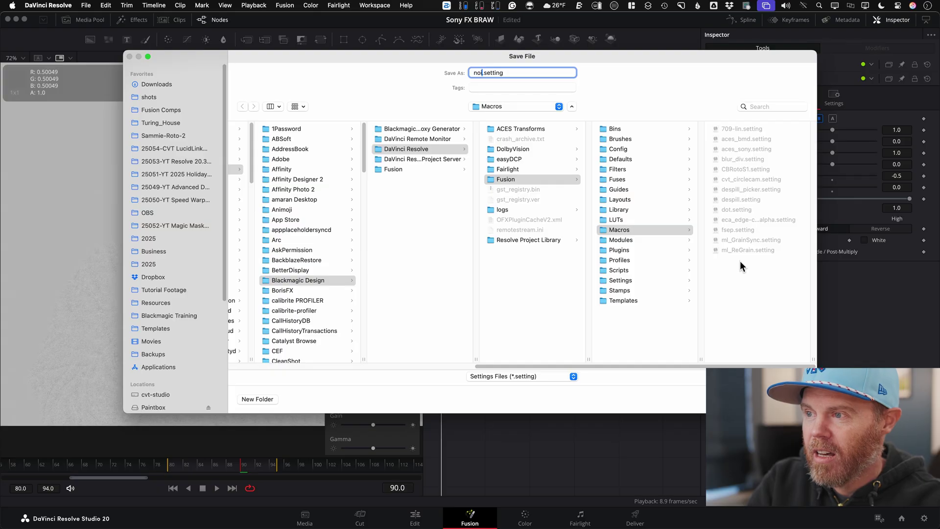
type("ise_check")
key("Return")
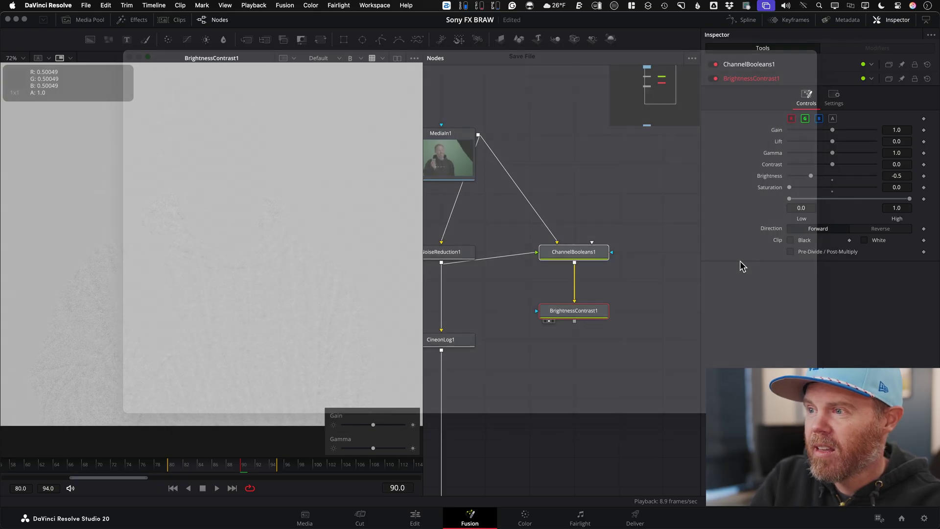
left_click_drag(654, 310, 550, 347)
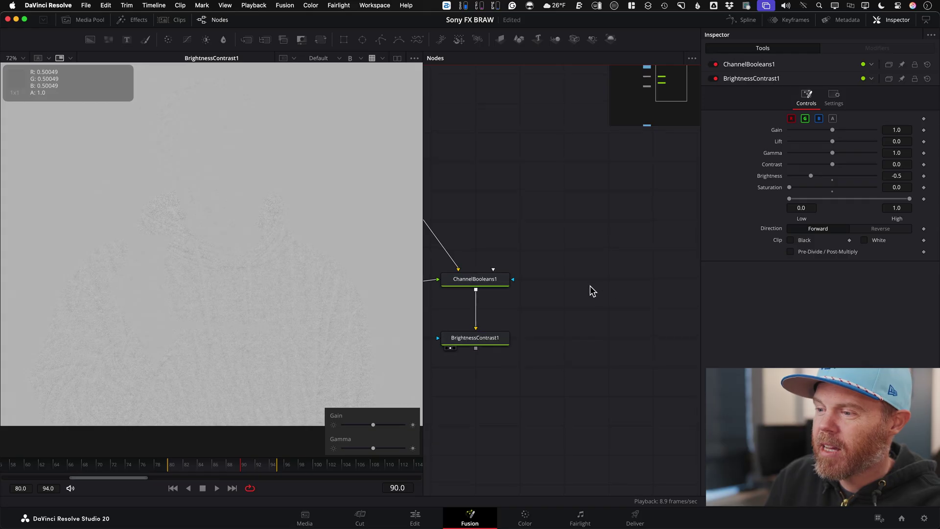
Add the noise_check setting to the graph via the Shift+Space tool search for 'nois'.
key("shift+space")
type("noise")
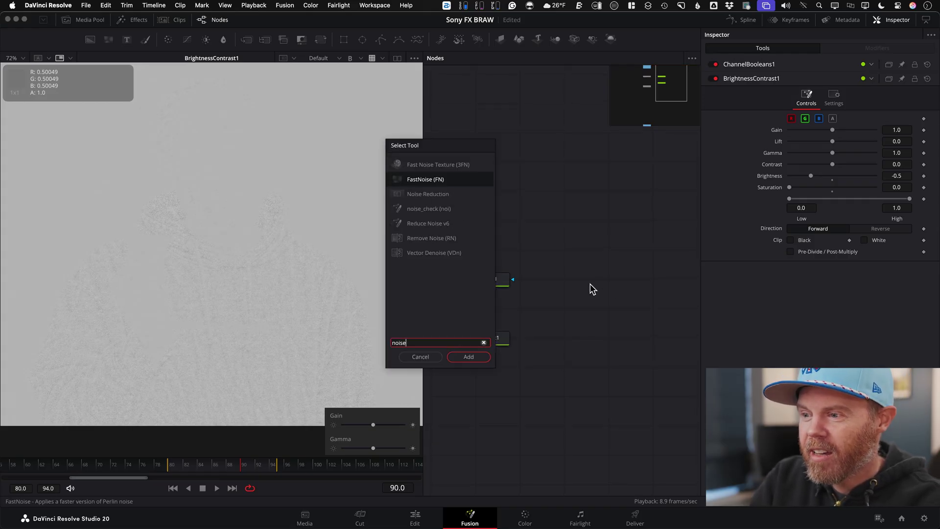
key("Down")
key("Down")
key("Return")
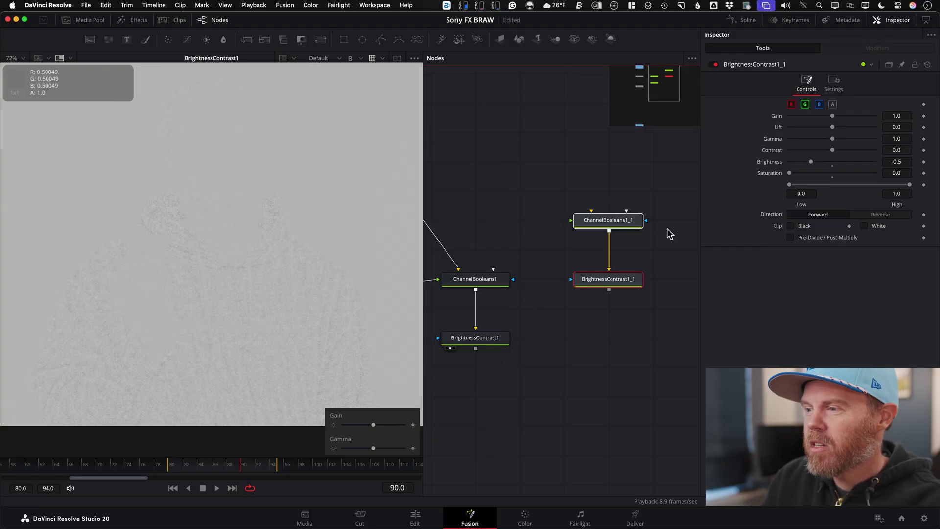
Verify ChannelBooleans1_1 keeps Divide and BrightnessContrast1_1 keeps -0.5 brightness.
left_click(594, 241)
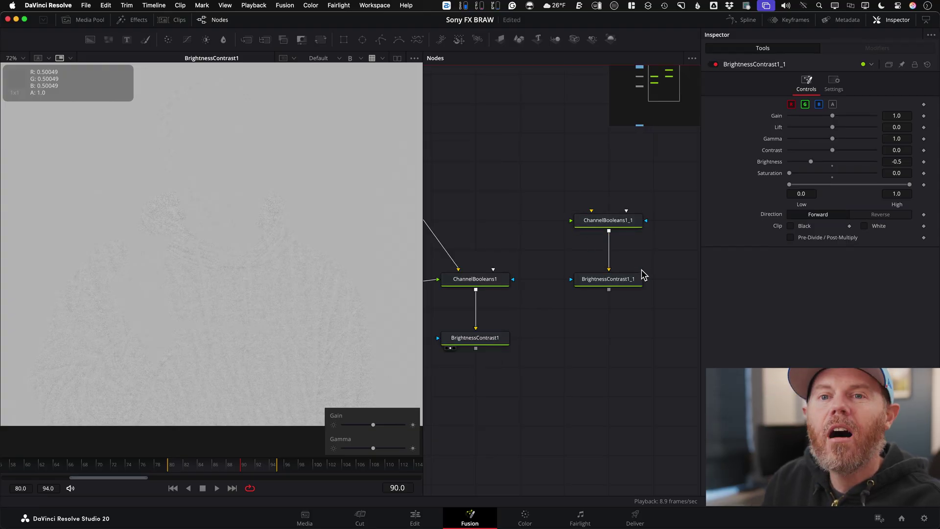
left_click(630, 224)
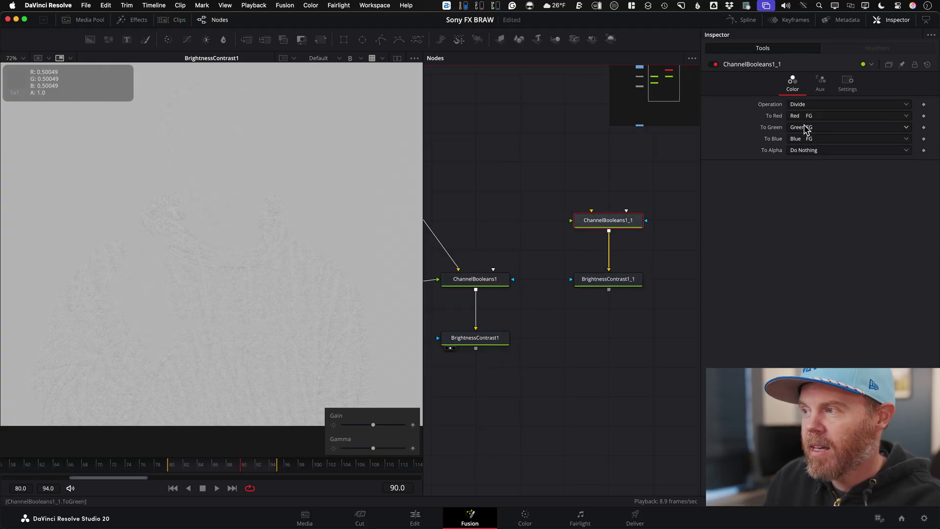
left_click(630, 284)
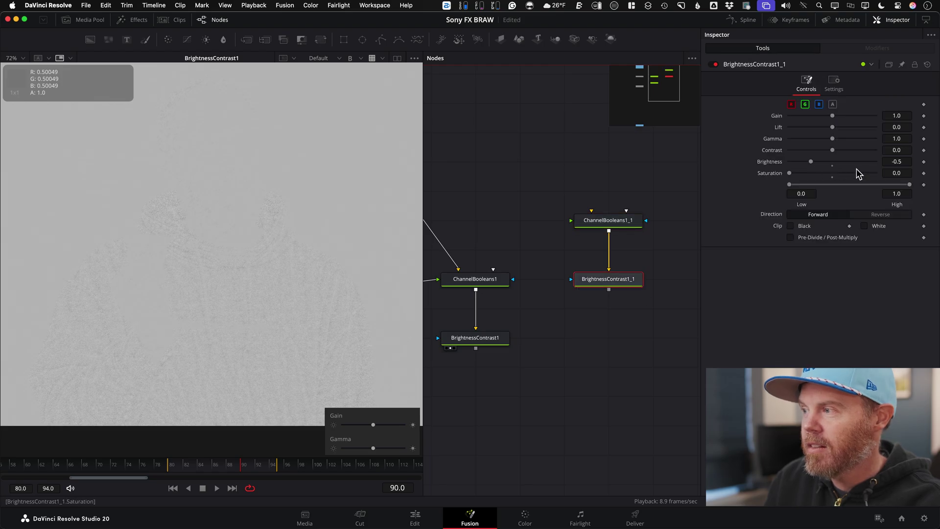